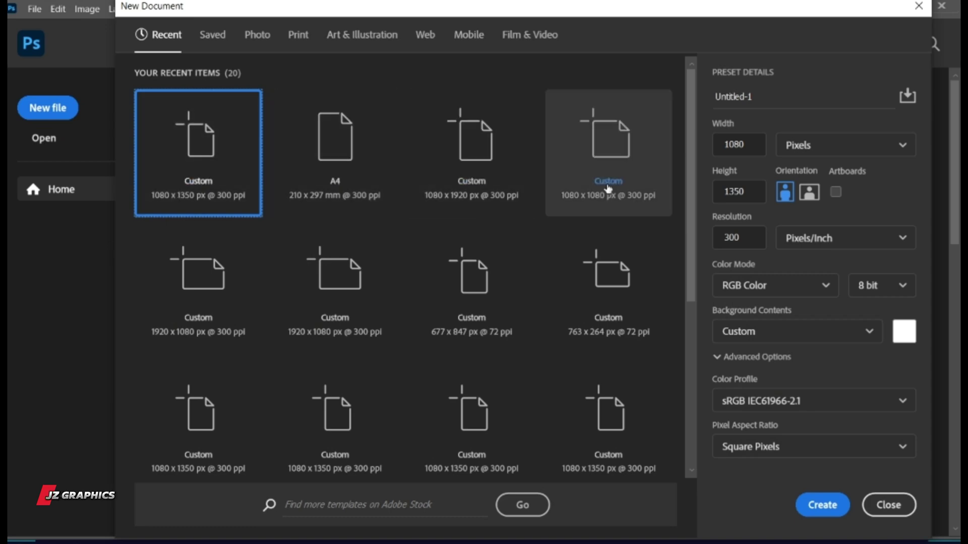
# Step: Create the new 1080 × 1350 px, 300 ppi portrait document
pyautogui.click(820, 504)
# Step: Add a Gradient Fill layer and set its left colour stop to cyan #03c2cf
pyautogui.hotkey('ctrl', '0')
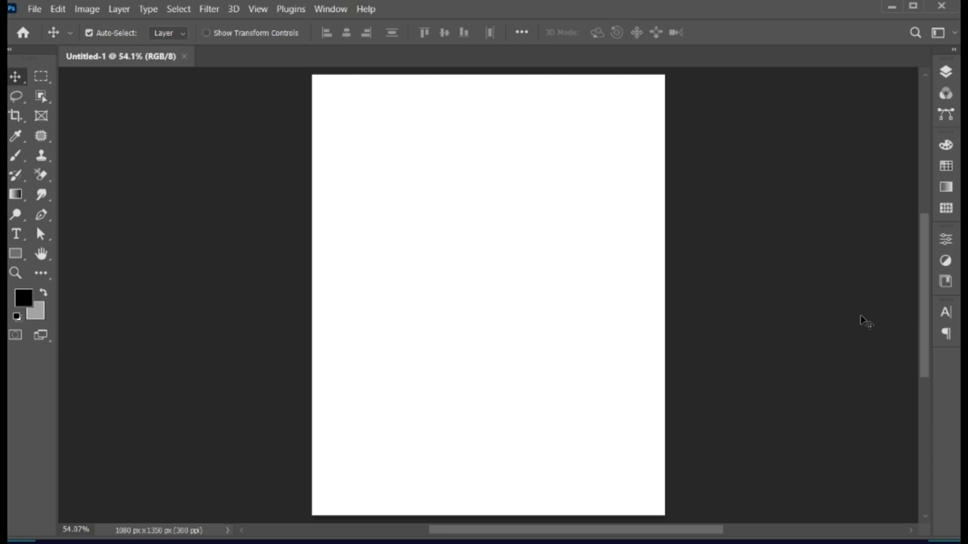
pyautogui.click(944, 72)
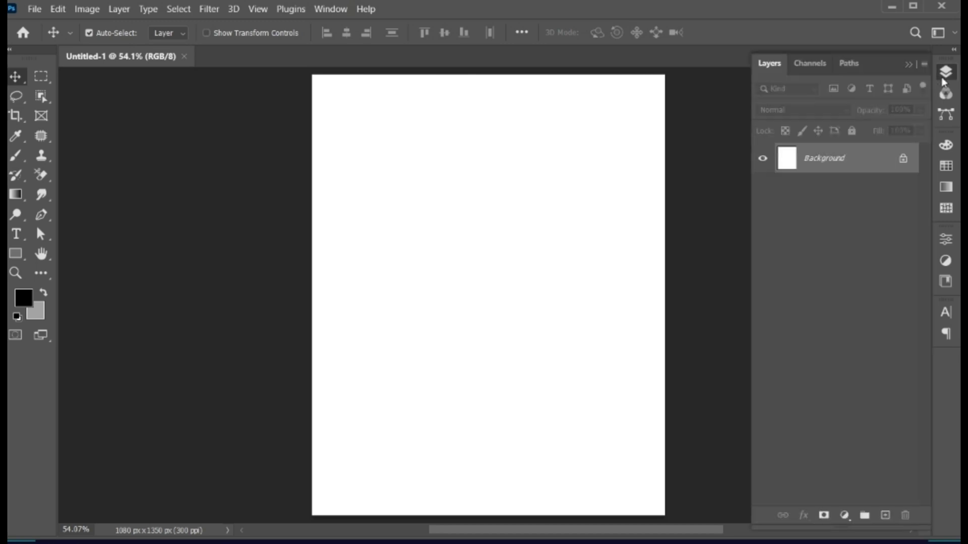
pyautogui.click(846, 515)
pyautogui.click(878, 263)
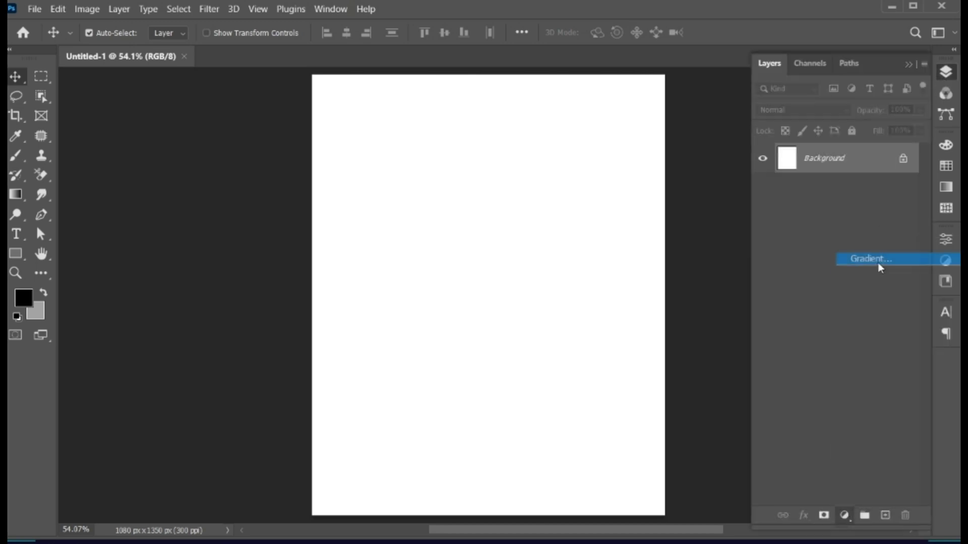
pyautogui.click(708, 104)
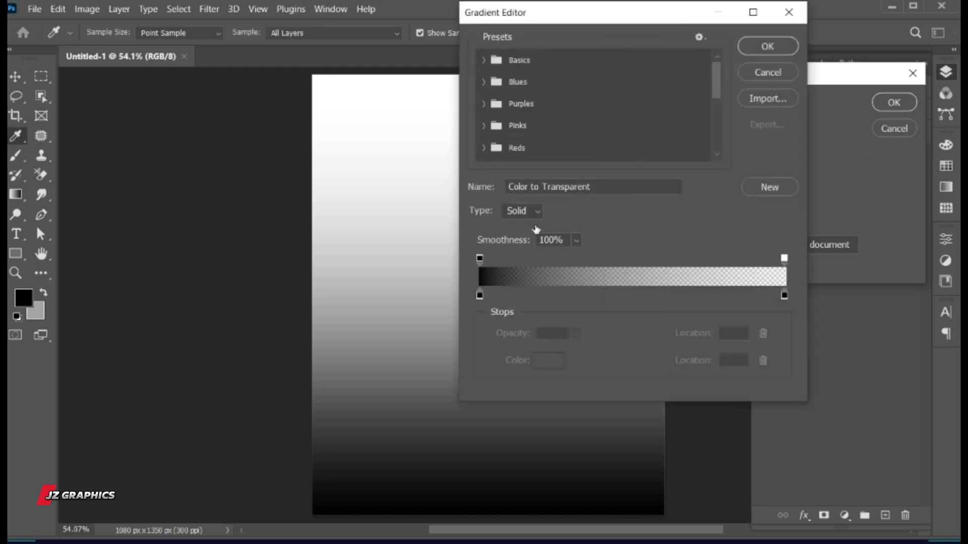
pyautogui.click(479, 294)
pyautogui.click(560, 362)
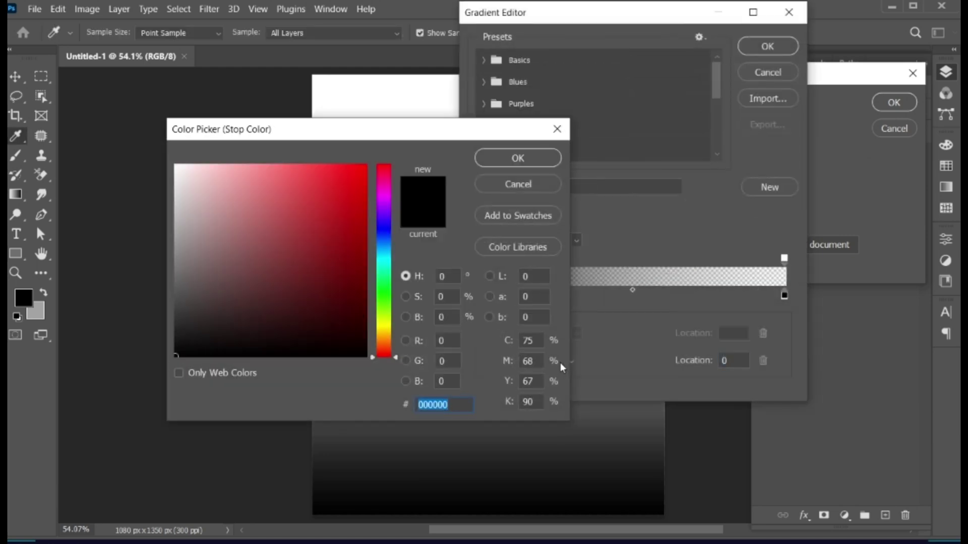
pyautogui.write('03c2cf')
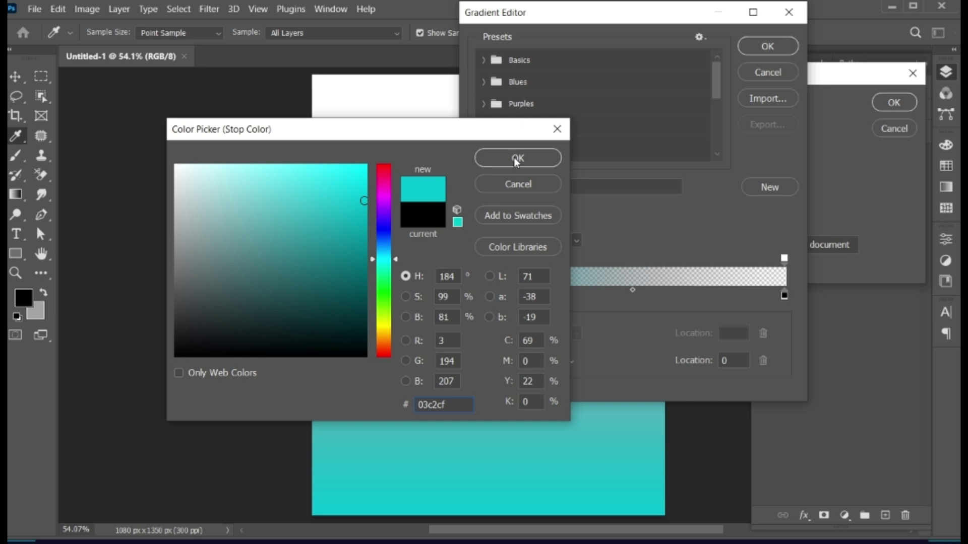
pyautogui.click(517, 159)
# Step: Make the right stop fully opaque dark teal #02475c and confirm the gradient fill
pyautogui.click(784, 257)
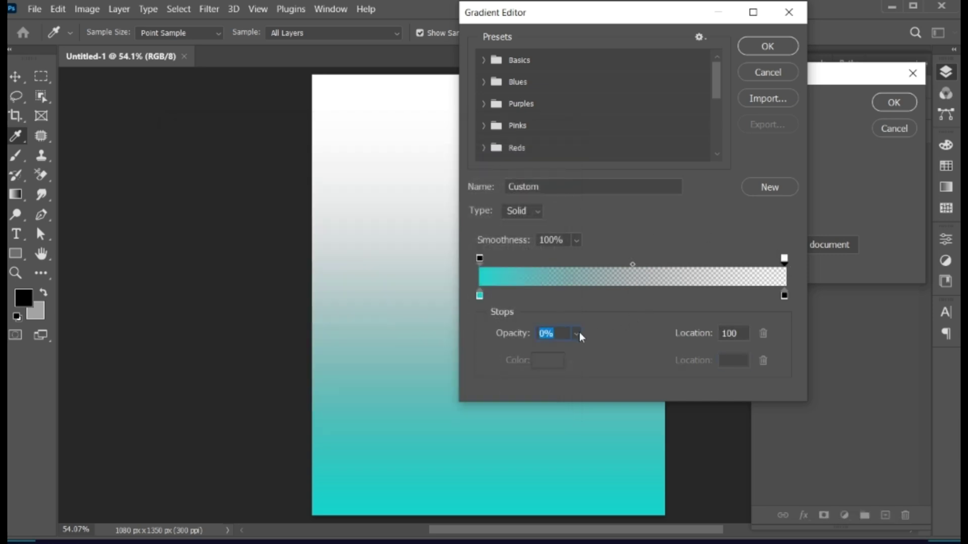
pyautogui.moveTo(578, 354); pyautogui.dragTo(647, 354)
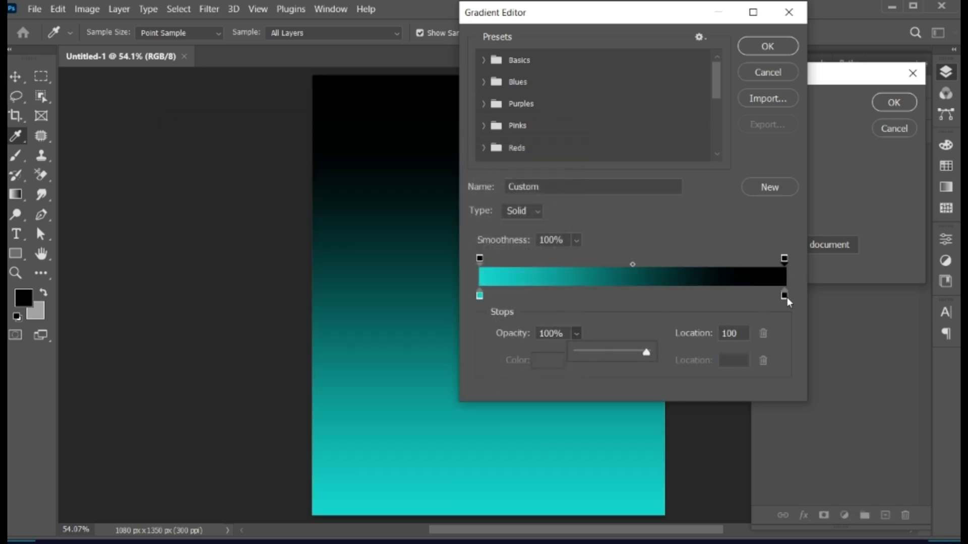
pyautogui.click(784, 296)
pyautogui.click(547, 363)
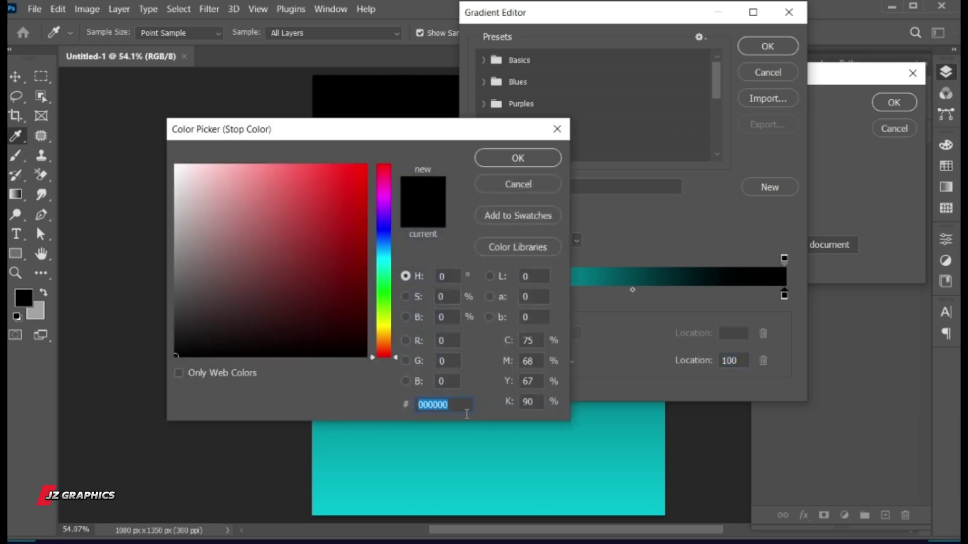
pyautogui.write('02475c')
pyautogui.click(517, 157)
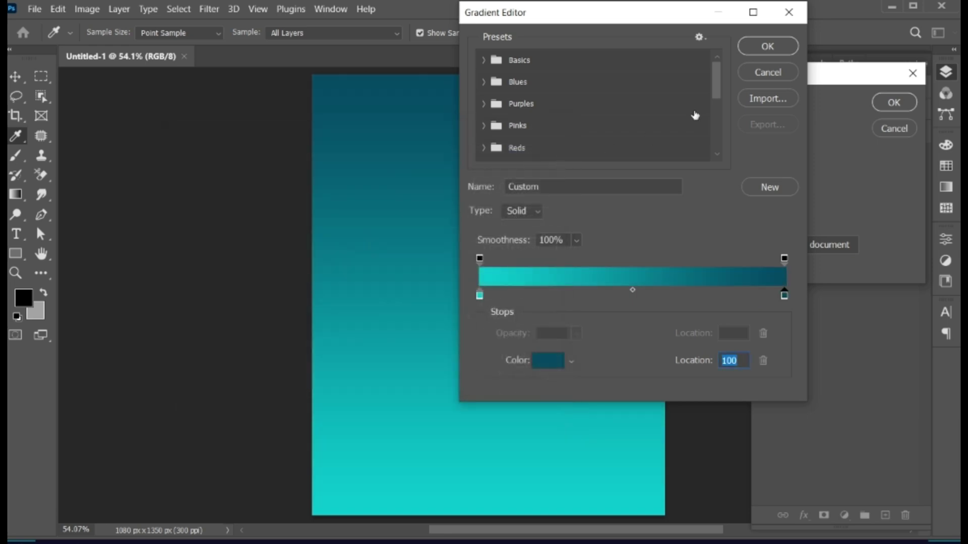
pyautogui.click(764, 45)
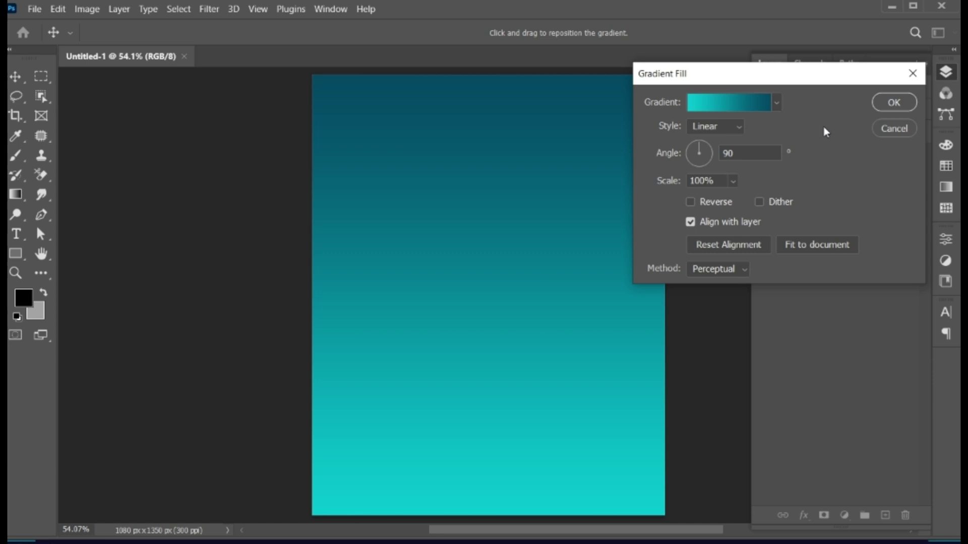
pyautogui.click(892, 102)
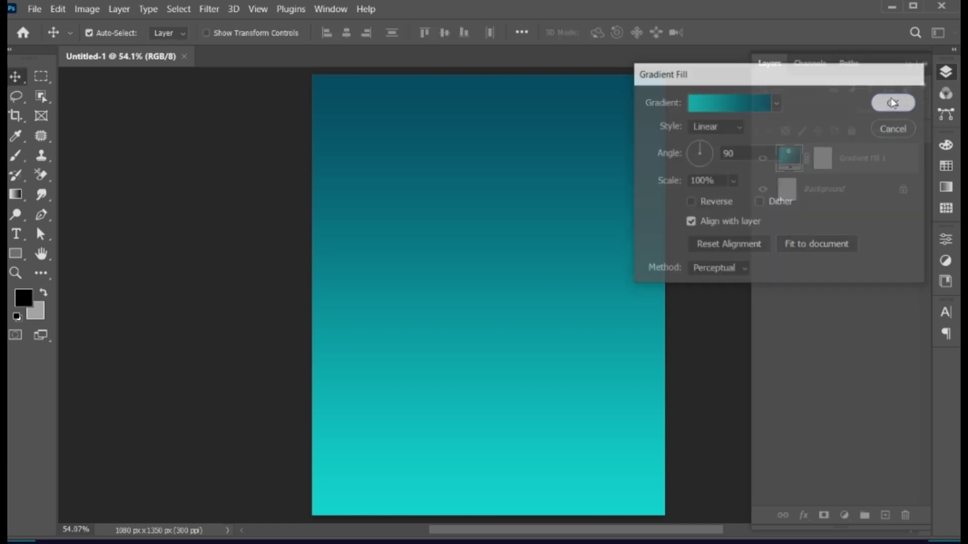
# Step: Type 'LIMITS' on the canvas in white Nagasaki Regular
pyautogui.click(15, 233)
pyautogui.click(425, 259)
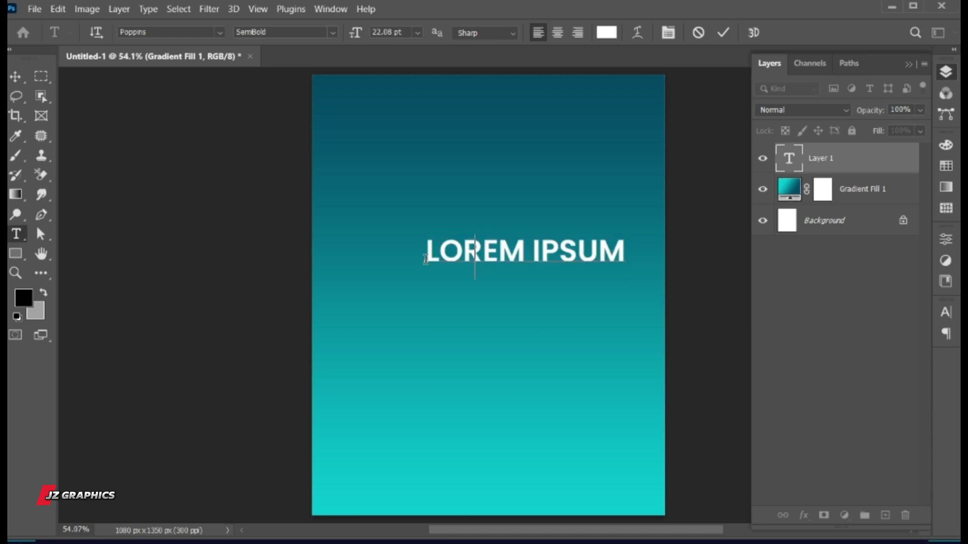
pyautogui.write('LIMITS')
pyautogui.hotkey('ctrl', 'a')
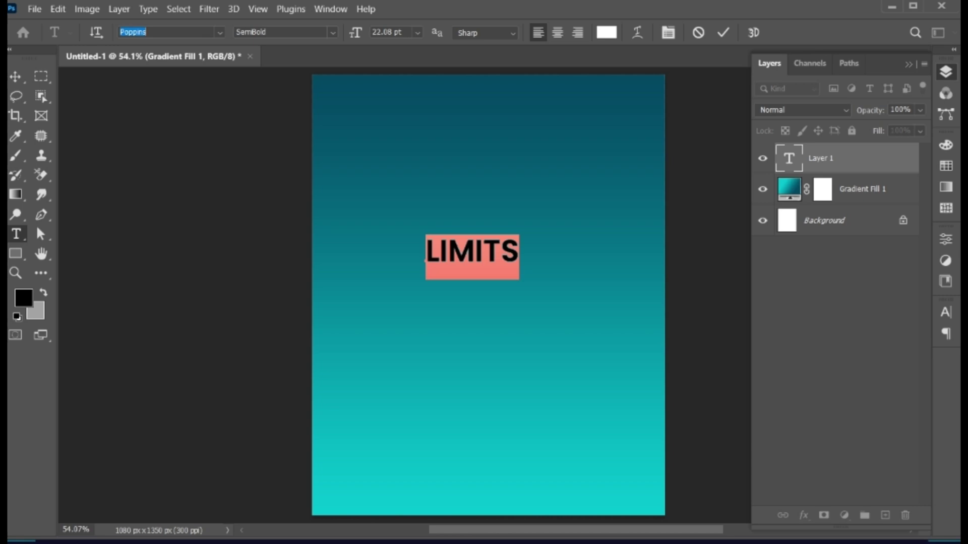
pyautogui.write('nagasaki')
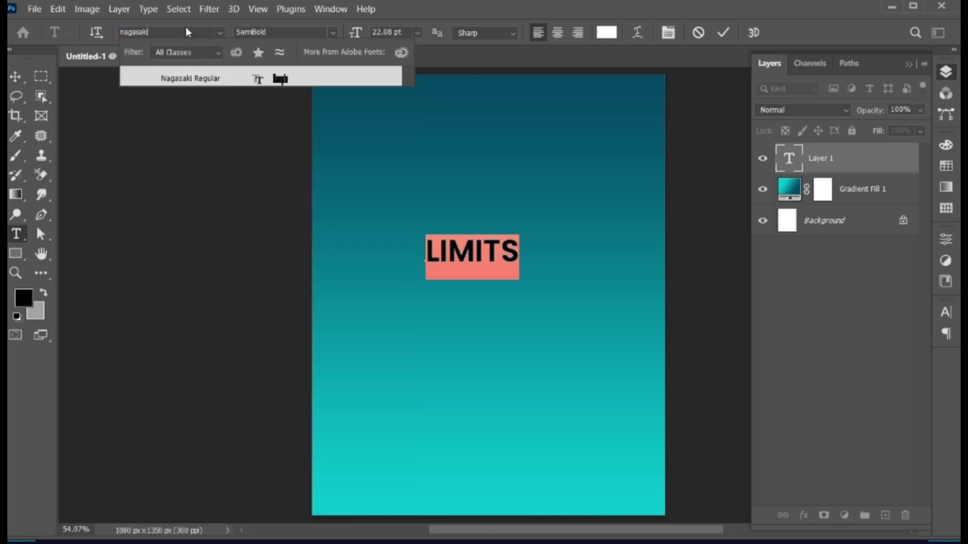
pyautogui.click(203, 76)
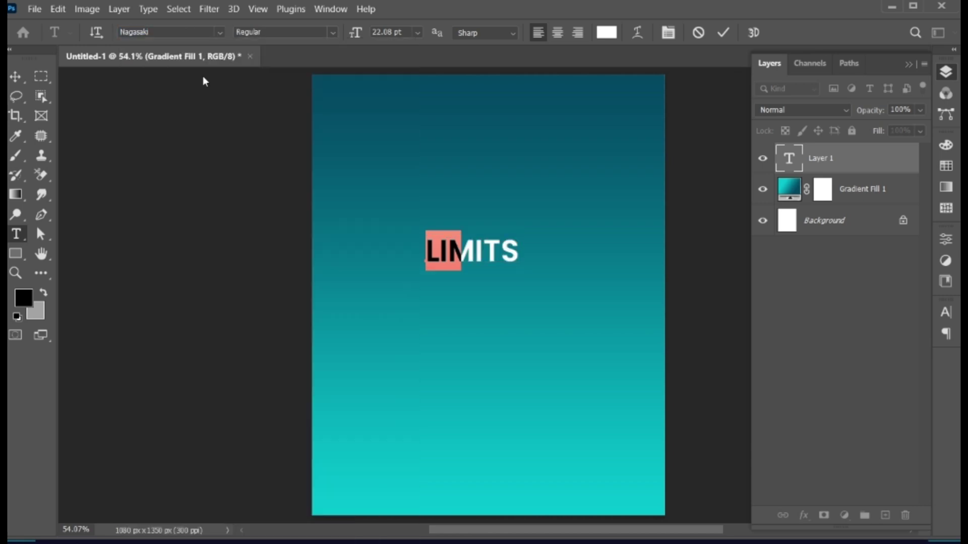
pyautogui.click(605, 32)
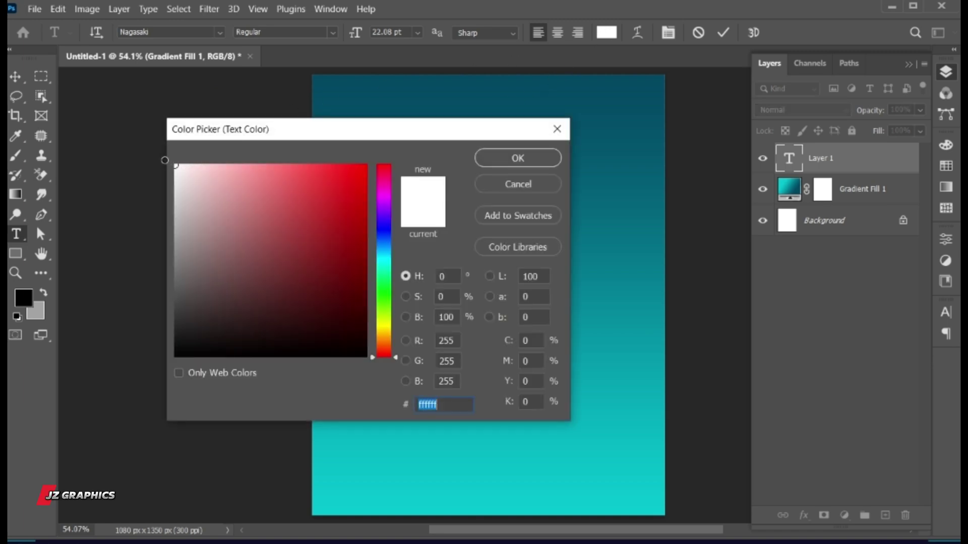
pyautogui.click(517, 158)
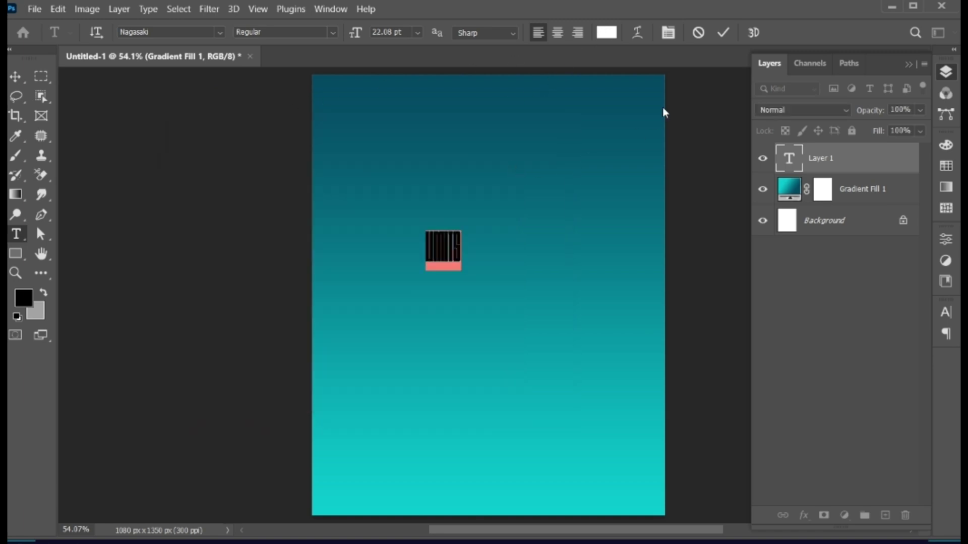
pyautogui.click(717, 34)
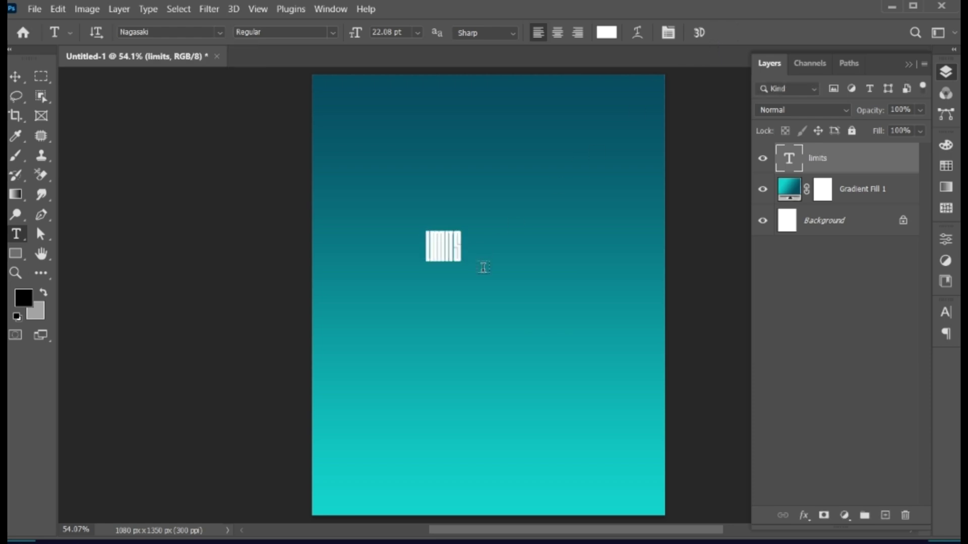
# Step: Scale LIMITS up to fill the poster's upper half, centred horizontally
pyautogui.press('v')
pyautogui.hotkey('ctrl', 't')
pyautogui.moveTo(459, 268); pyautogui.dragTo(534, 378)
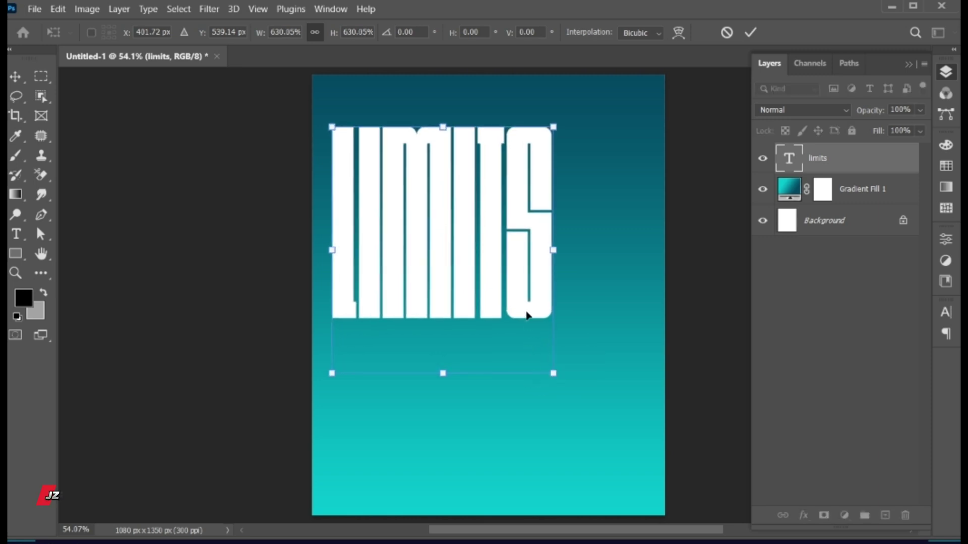
pyautogui.moveTo(525, 313); pyautogui.dragTo(573, 330)
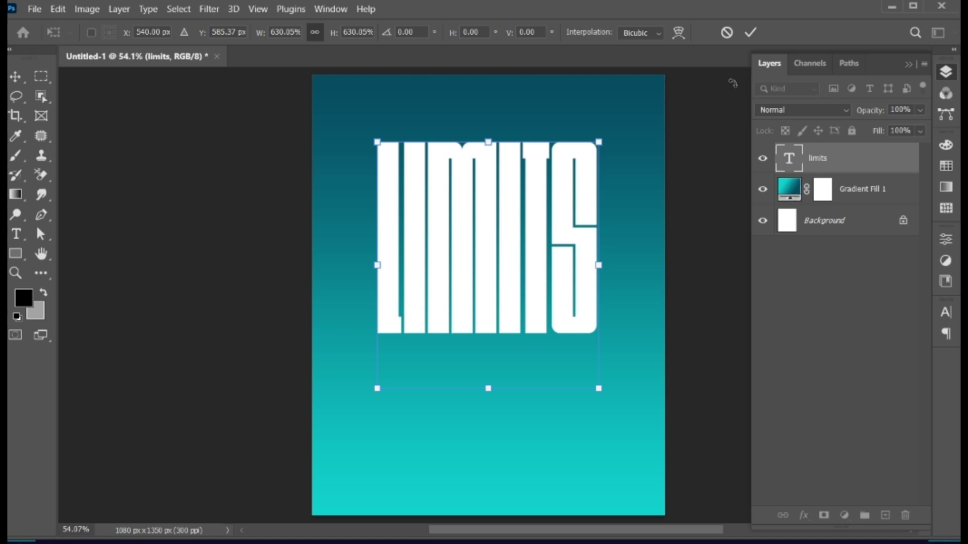
pyautogui.click(750, 33)
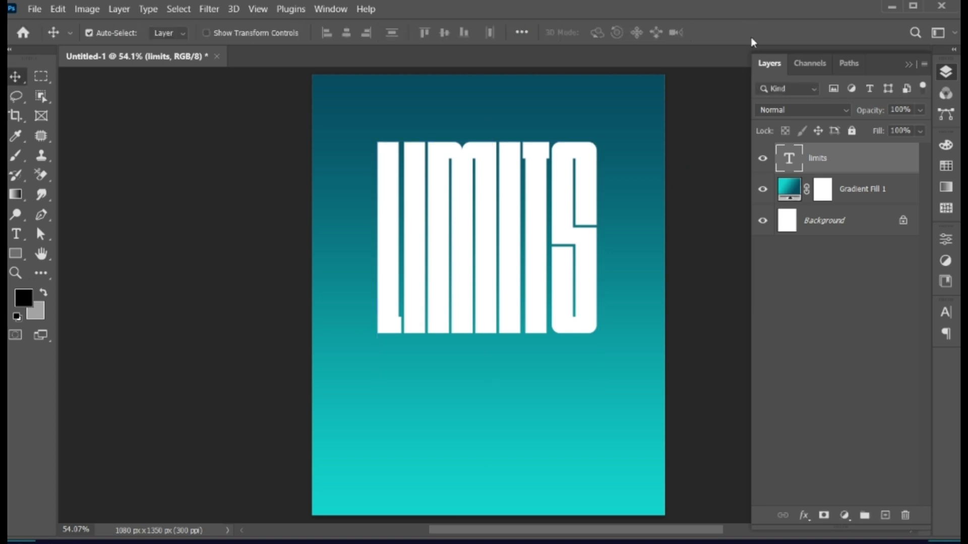
# Step: Duplicate LIMITS, convert the copy to a smart object, and drag it below the original
pyautogui.hotkey('ctrl', 'j')
pyautogui.rightClick(824, 162)
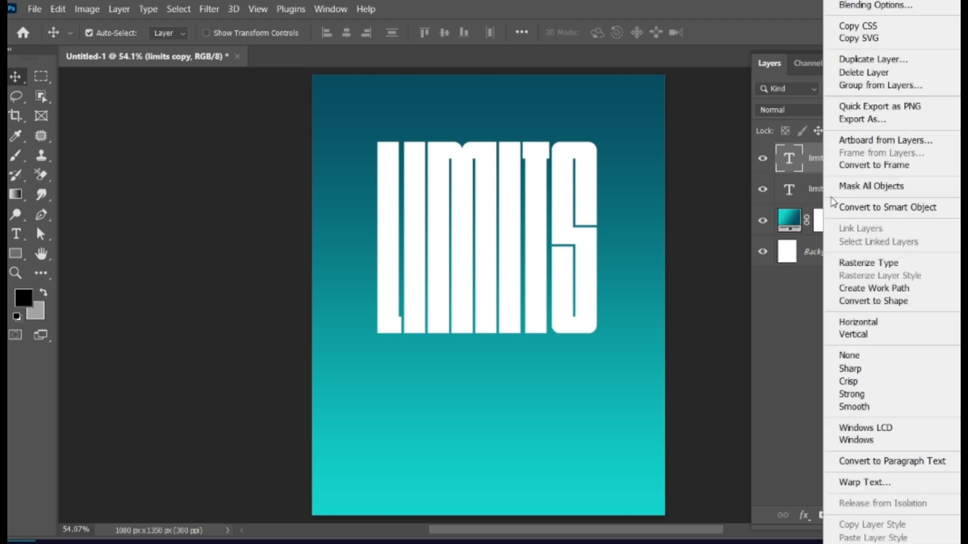
pyautogui.click(873, 208)
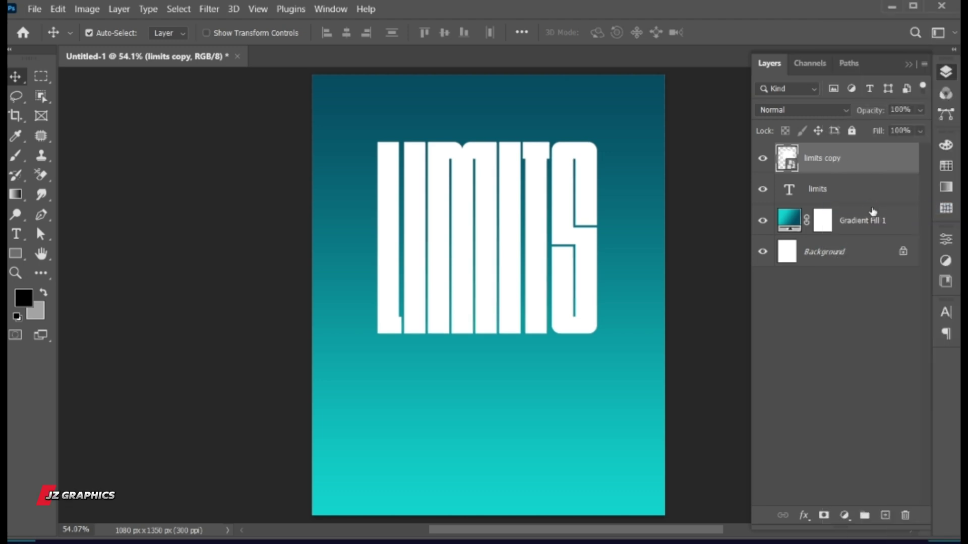
pyautogui.moveTo(566, 206); pyautogui.dragTo(562, 388)
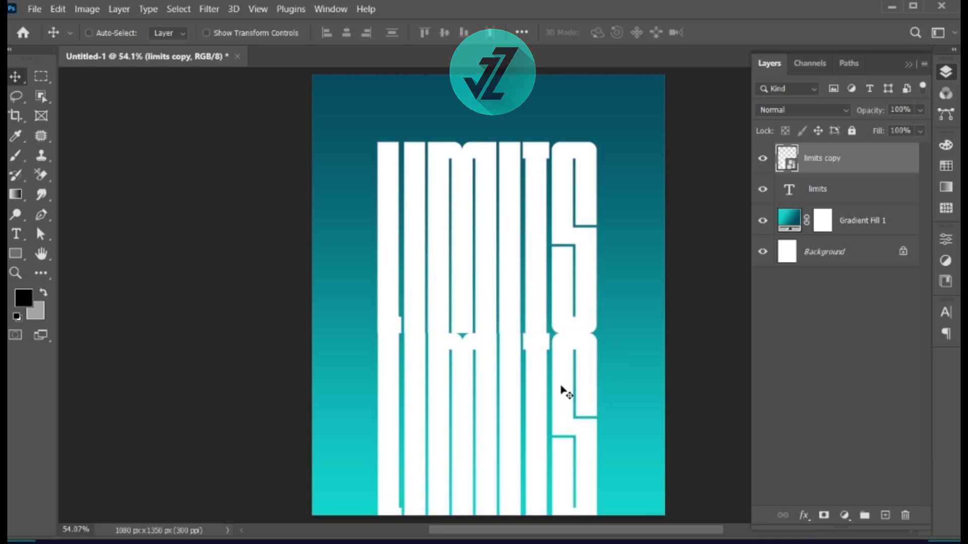
# Step: Flip the LIMITS copy vertically and spread its bottom outward in perspective
pyautogui.hotkey('ctrl', 't')
pyautogui.rightClick(558, 428)
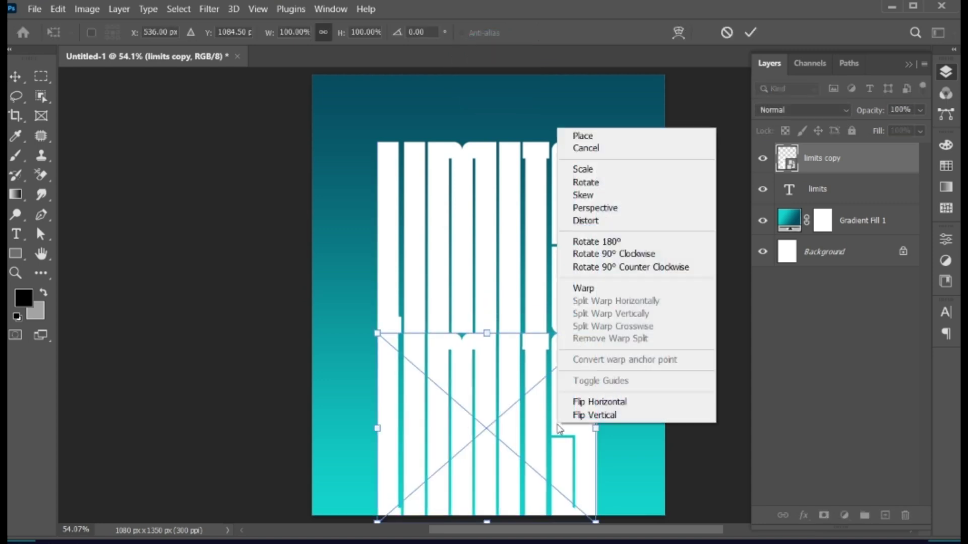
pyautogui.click(630, 418)
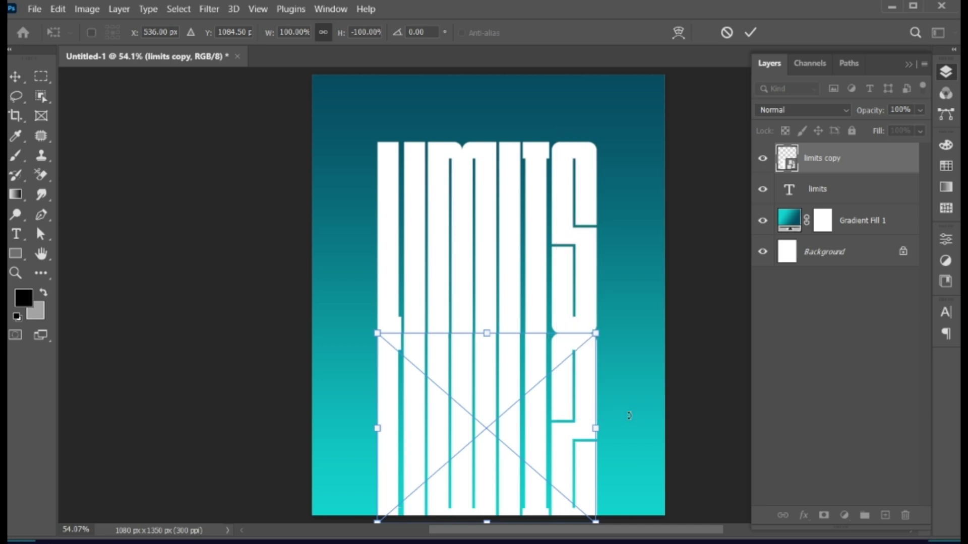
pyautogui.scroll(-1, 544, 449)
pyautogui.scroll(-2, 545, 450)
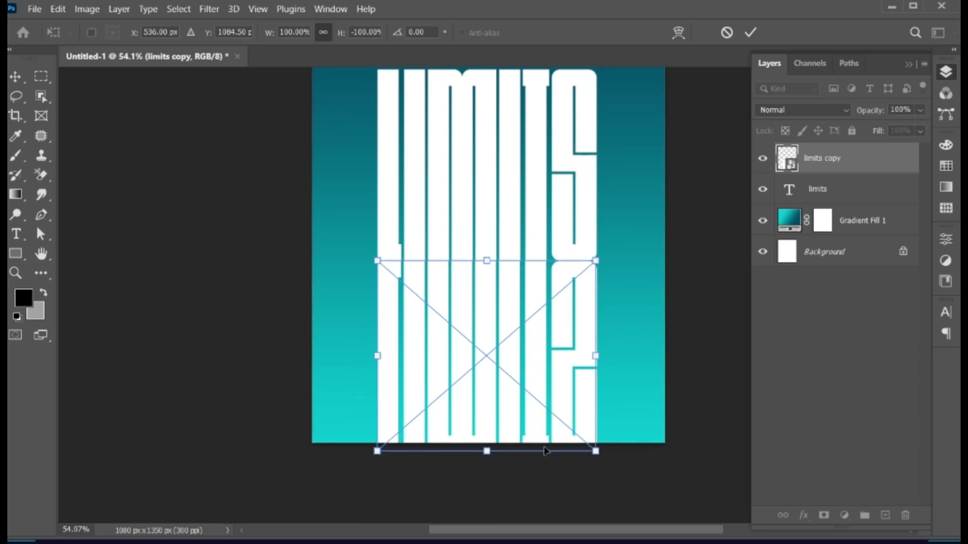
pyautogui.rightClick(512, 409)
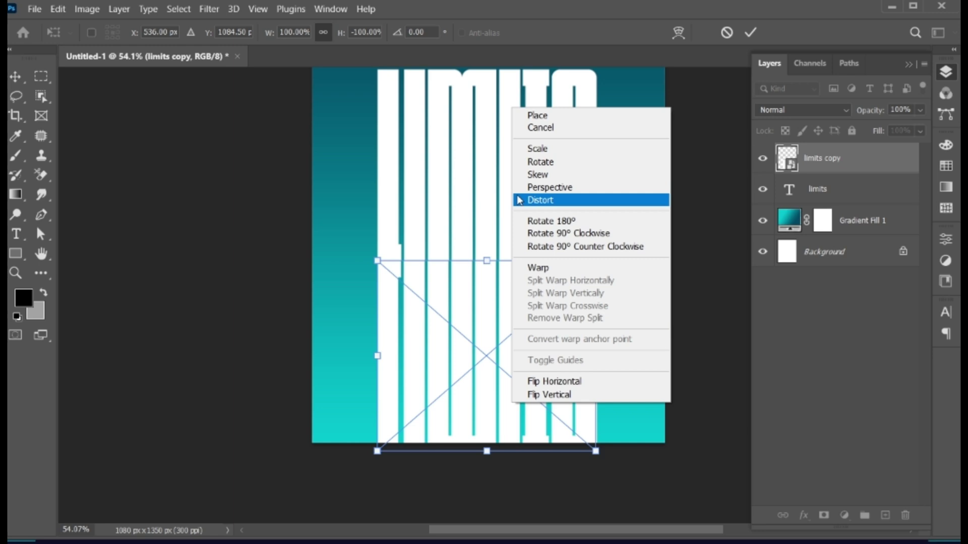
pyautogui.click(561, 193)
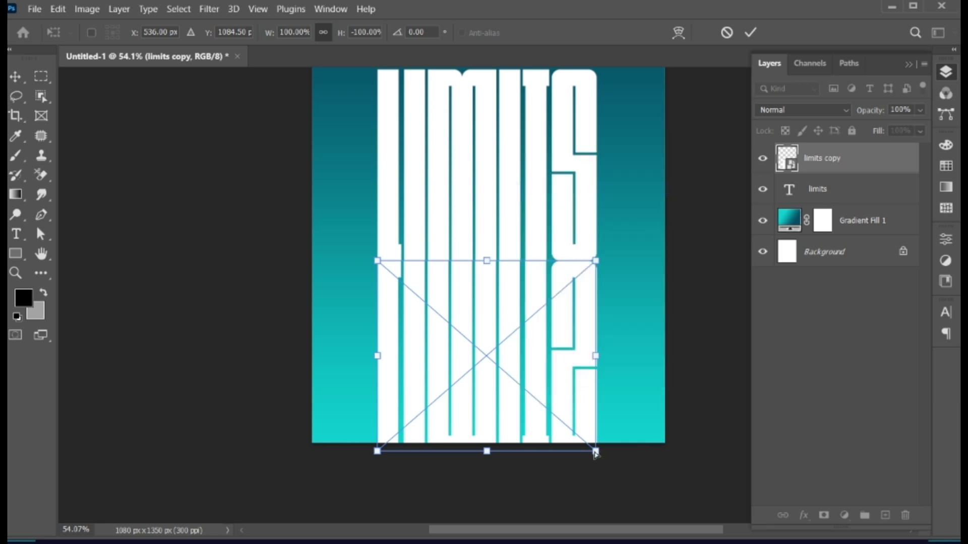
pyautogui.moveTo(596, 452); pyautogui.dragTo(742, 423)
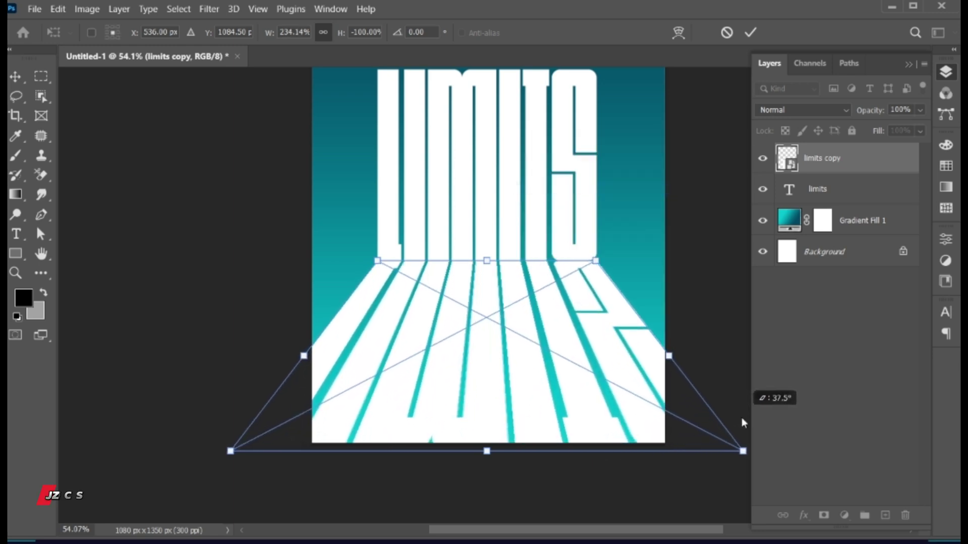
pyautogui.moveTo(742, 423); pyautogui.dragTo(752, 450)
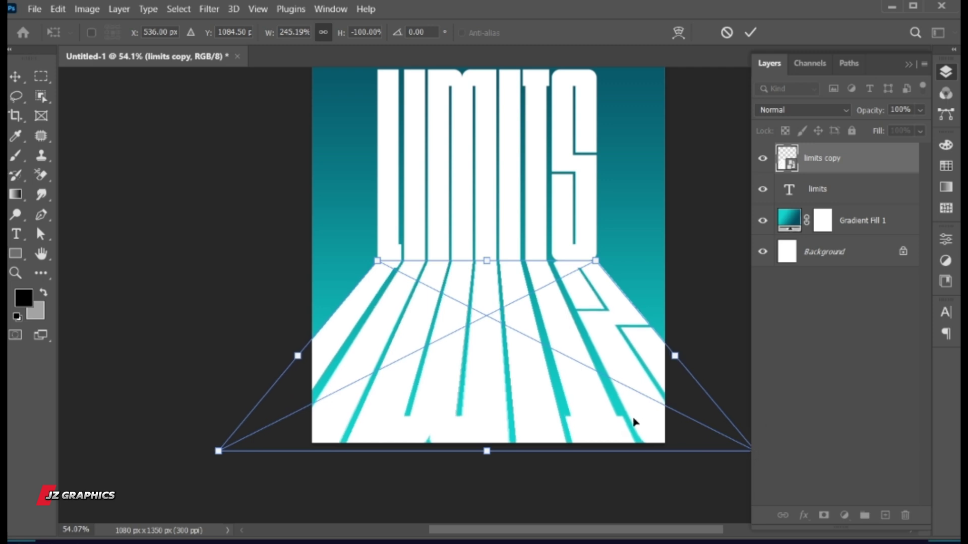
# Step: Distort the copy by pulling its bottom edge up to flatten the floor
pyautogui.rightClick(591, 408)
pyautogui.click(595, 201)
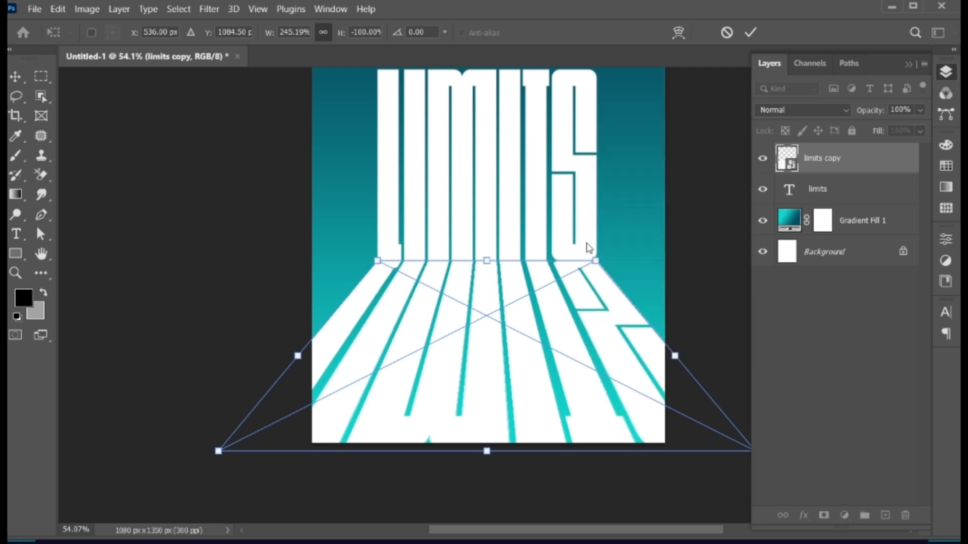
pyautogui.moveTo(486, 452); pyautogui.dragTo(486, 376)
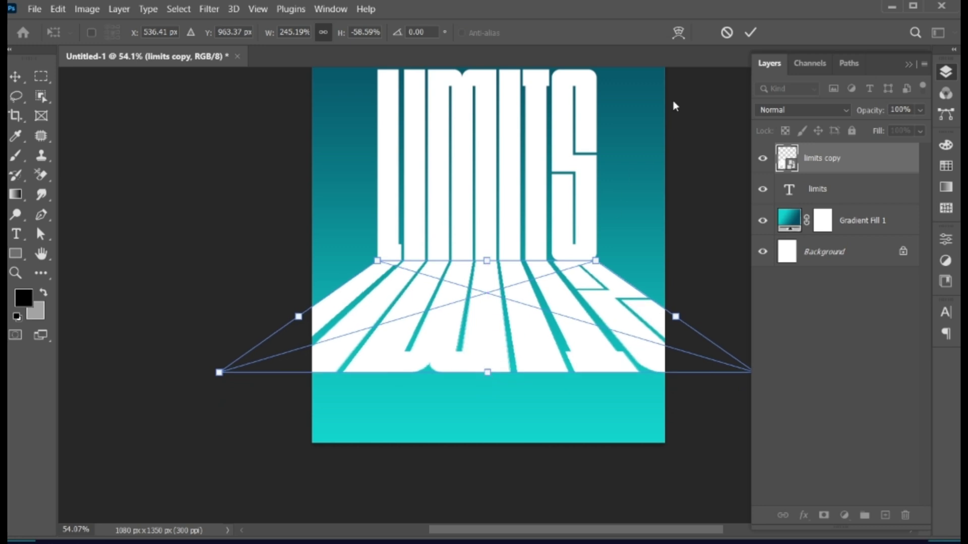
pyautogui.click(750, 32)
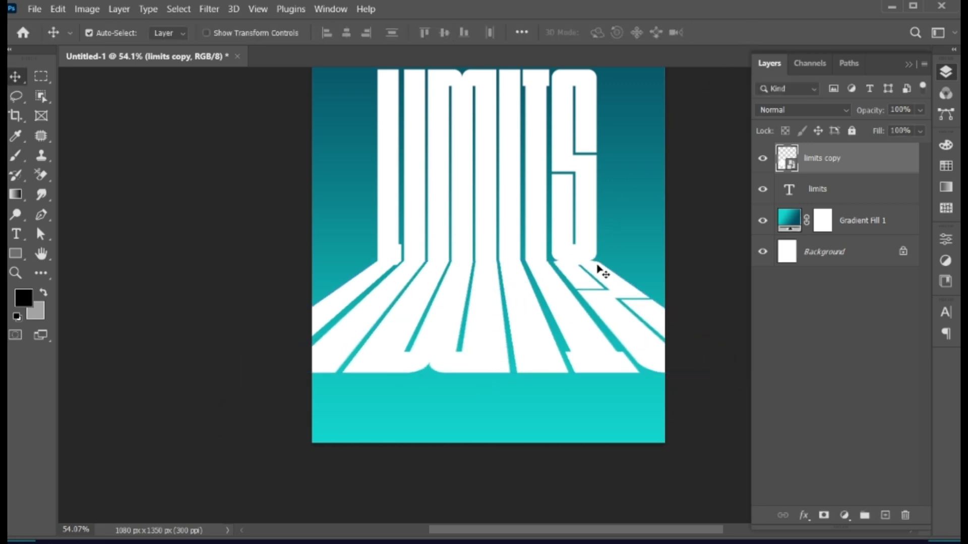
pyautogui.scroll(2, 603, 271)
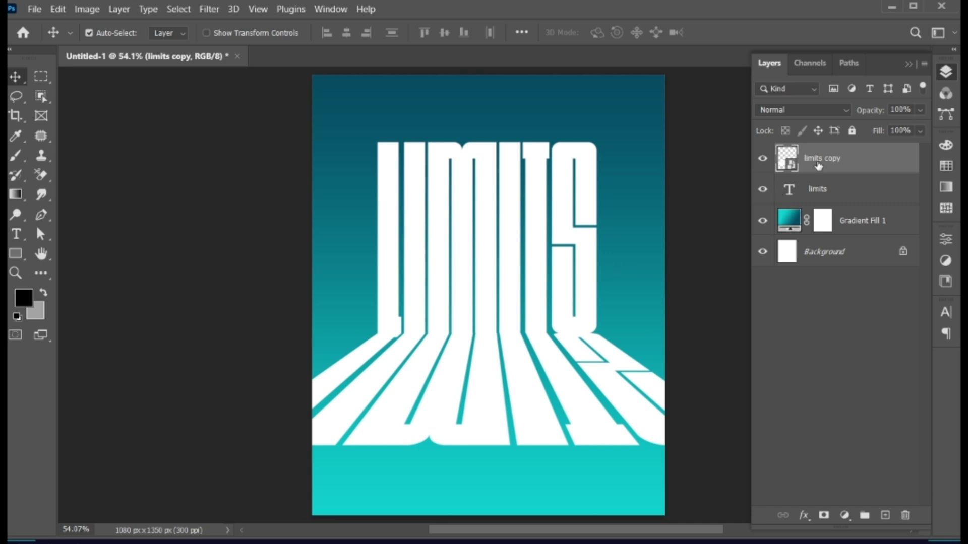
# Step: Duplicate the floor text, move it to the canvas bottom, and flip it vertically
pyautogui.hotkey('ctrl', 'j')
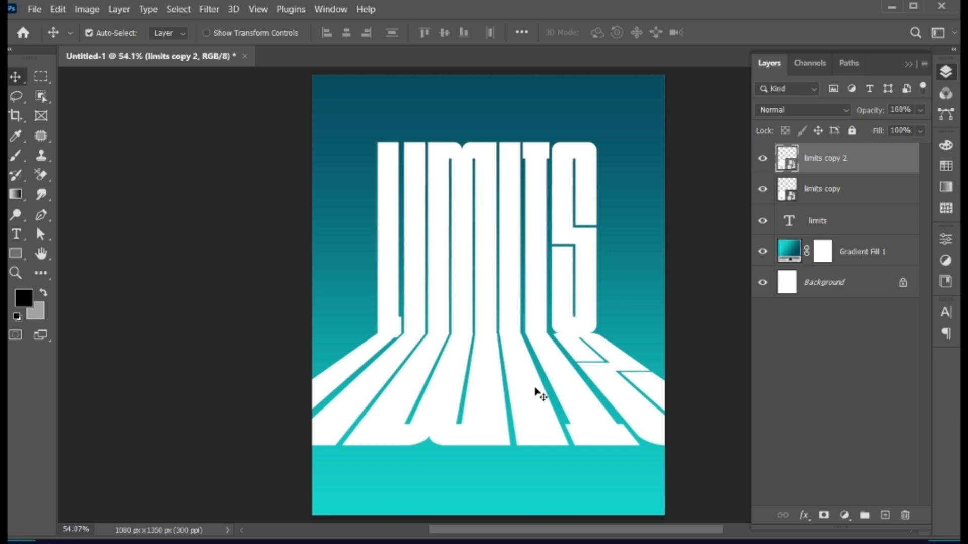
pyautogui.moveTo(539, 393)
pyautogui.mouseDown()
pyautogui.moveTo(519, 501)
pyautogui.moveTo(489, 403)
pyautogui.mouseUp()
pyautogui.hotkey('ctrl', 't')
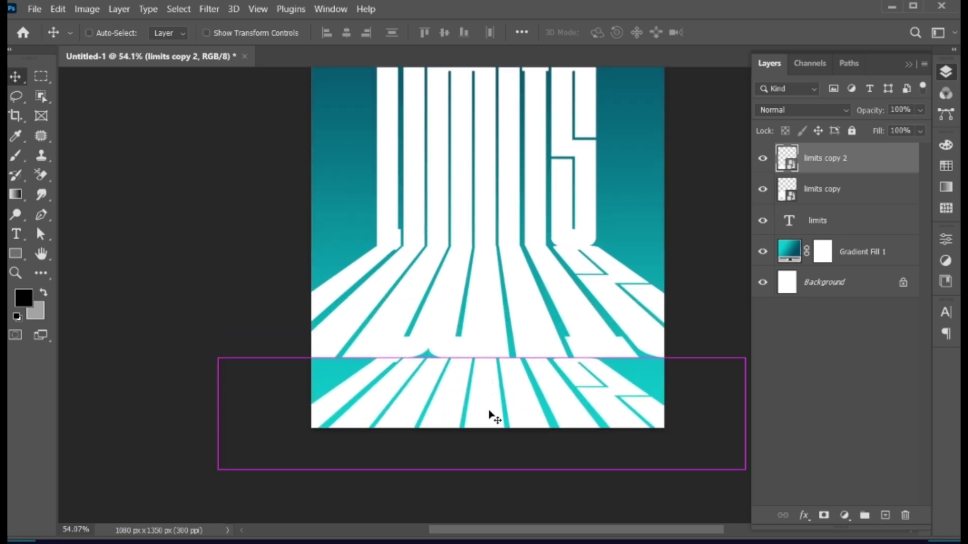
pyautogui.rightClick(488, 415)
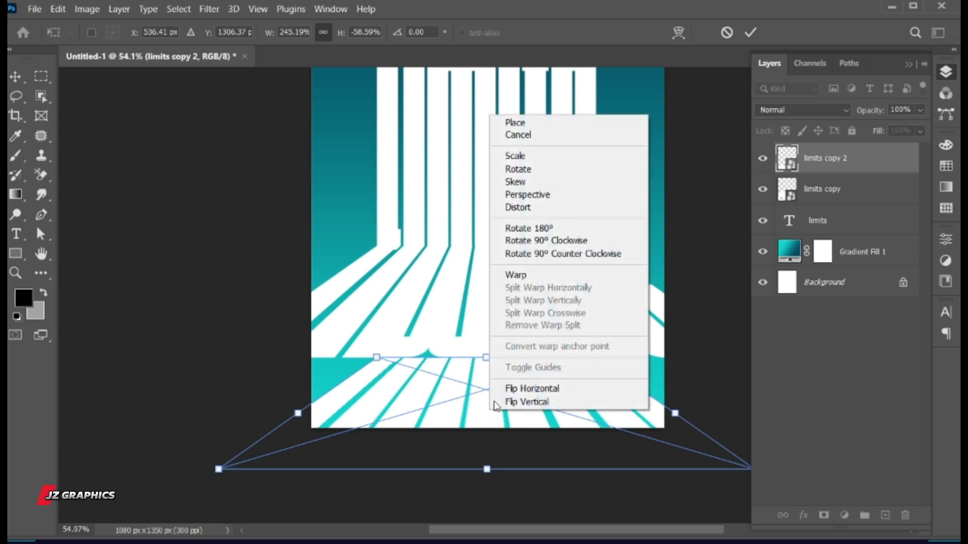
pyautogui.click(550, 403)
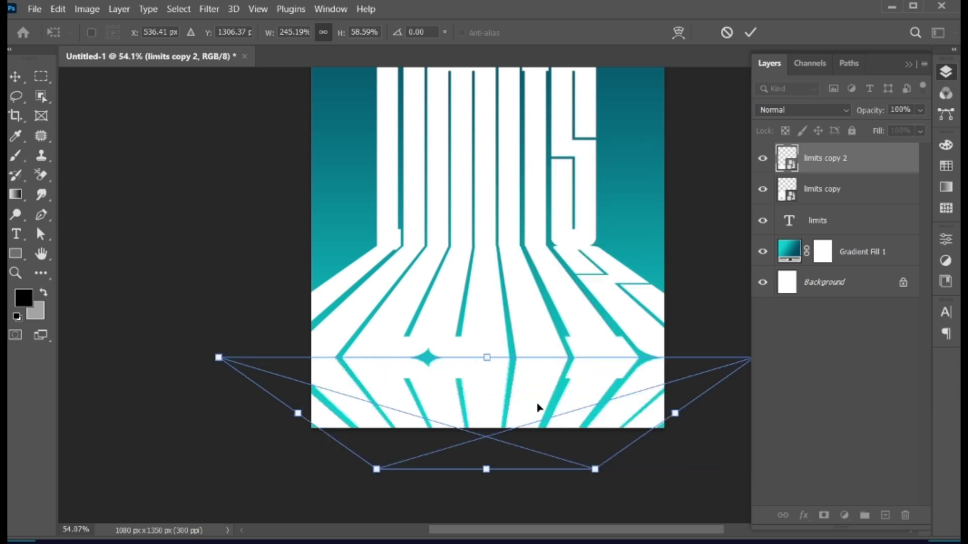
# Step: Adjust the duplicate's perspective so its strokes stand vertically like a front face
pyautogui.rightClick(532, 409)
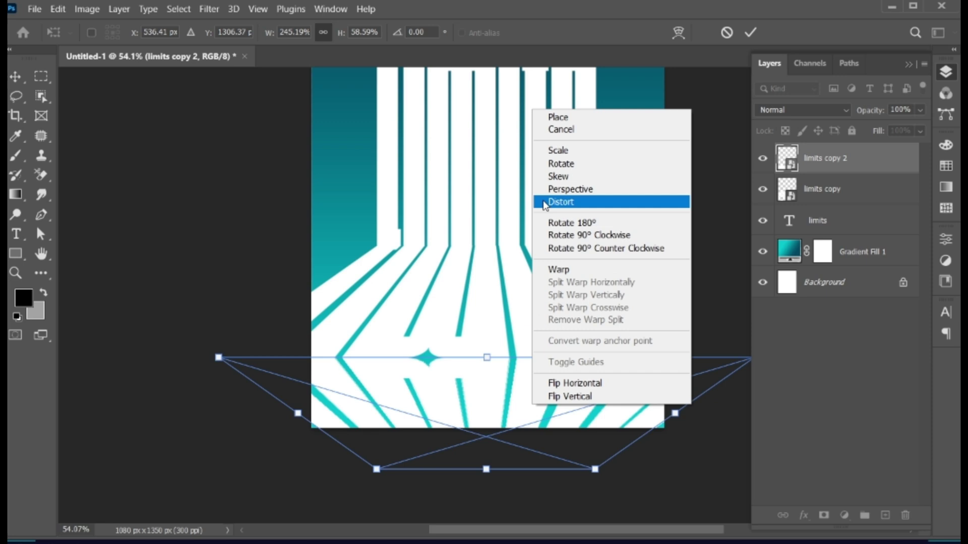
pyautogui.click(599, 191)
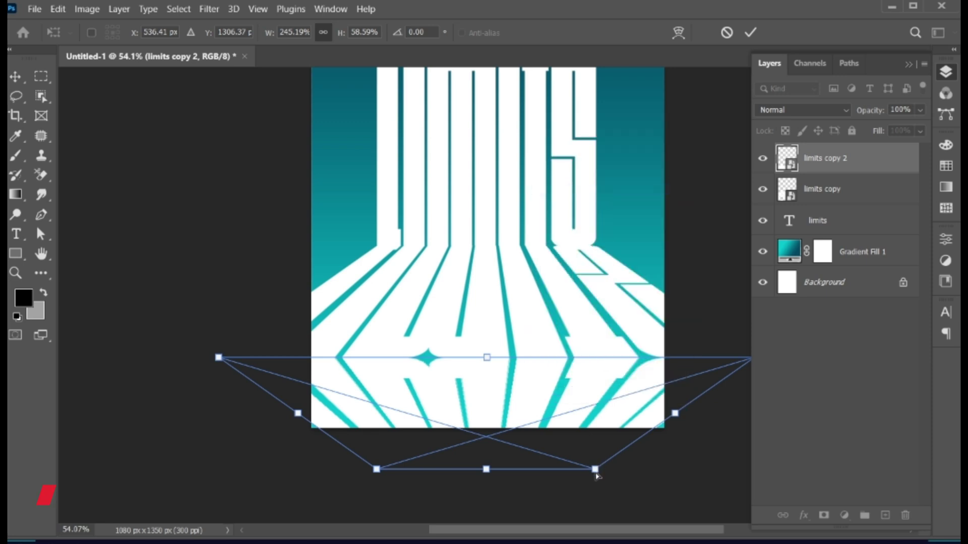
pyautogui.moveTo(596, 474); pyautogui.dragTo(745, 456)
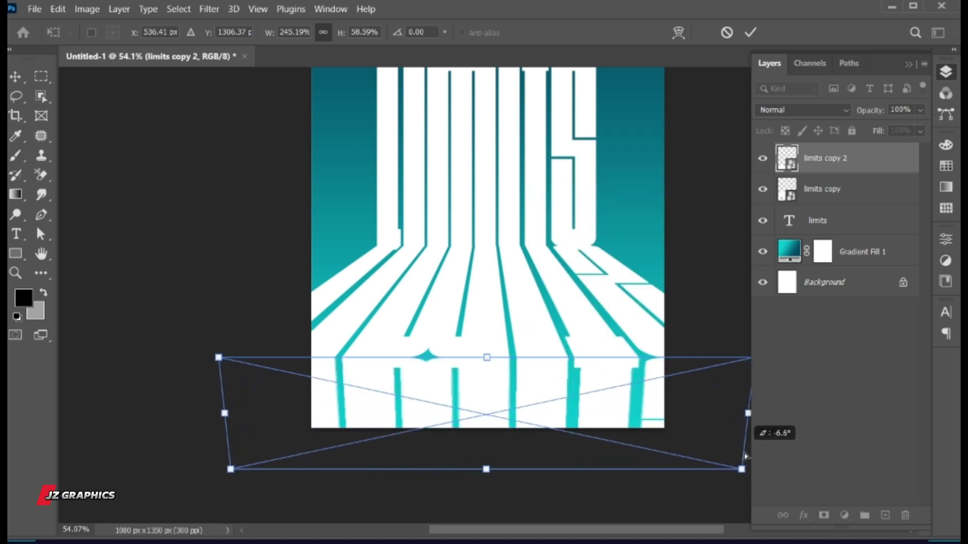
pyautogui.moveTo(745, 456); pyautogui.dragTo(749, 453)
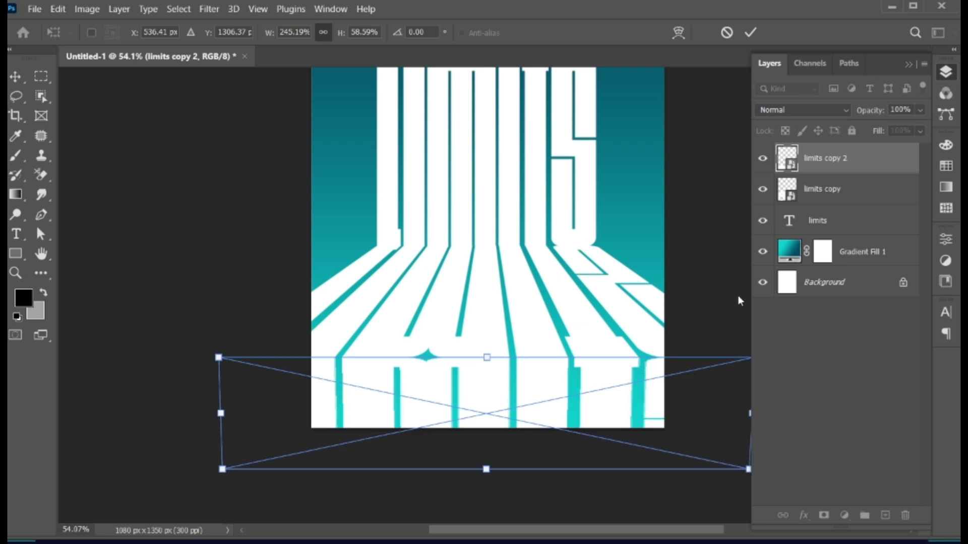
pyautogui.click(749, 33)
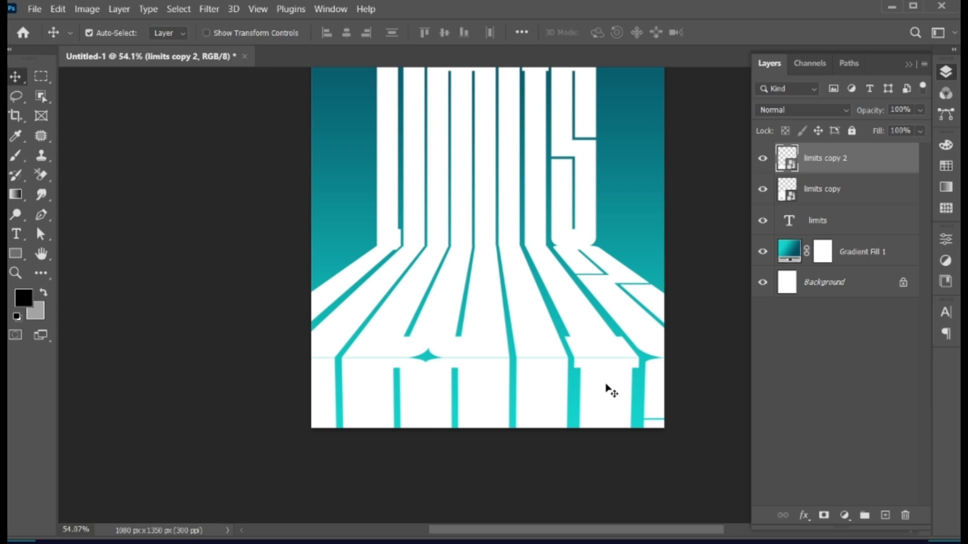
pyautogui.scroll(3, 611, 392)
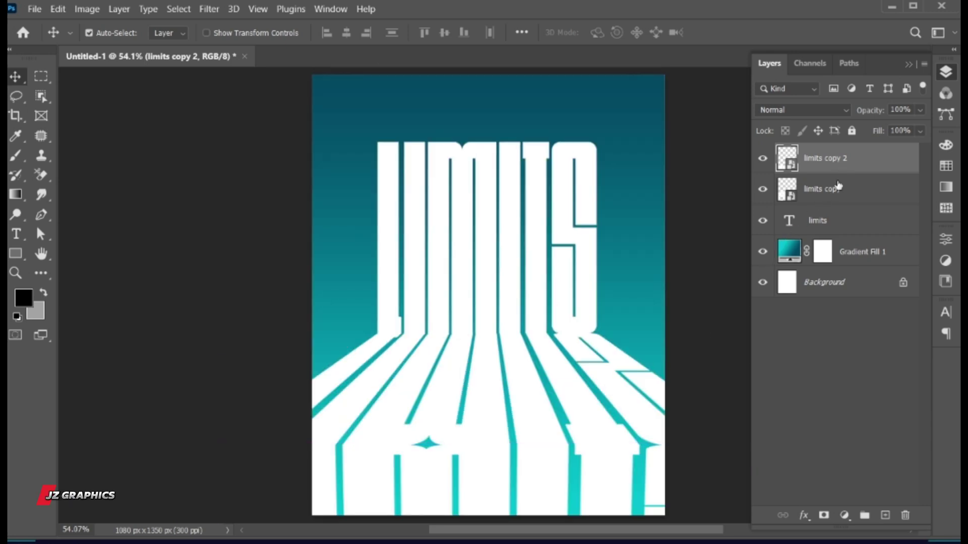
# Step: Add a new layer clipped to the limits copy floor text
pyautogui.click(837, 186)
pyautogui.click(885, 515)
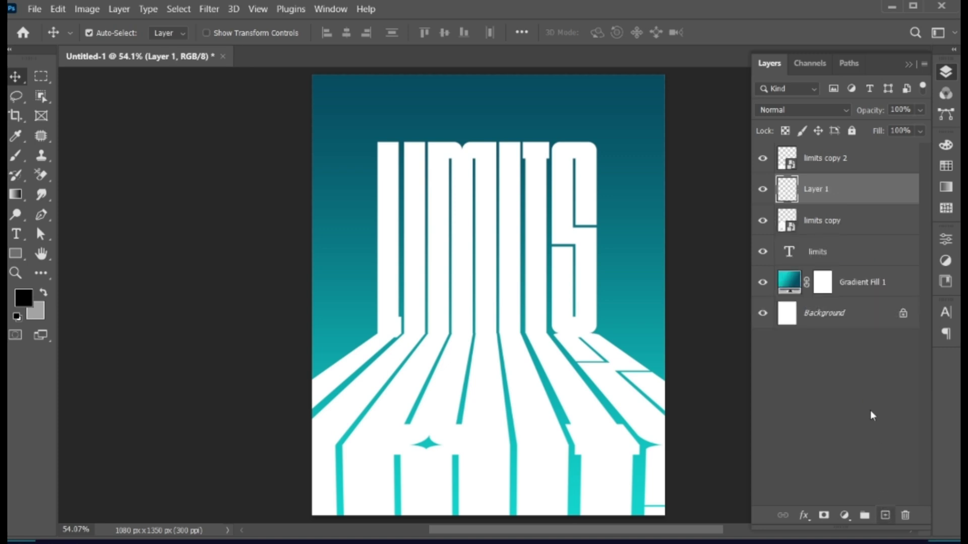
pyautogui.rightClick(815, 196)
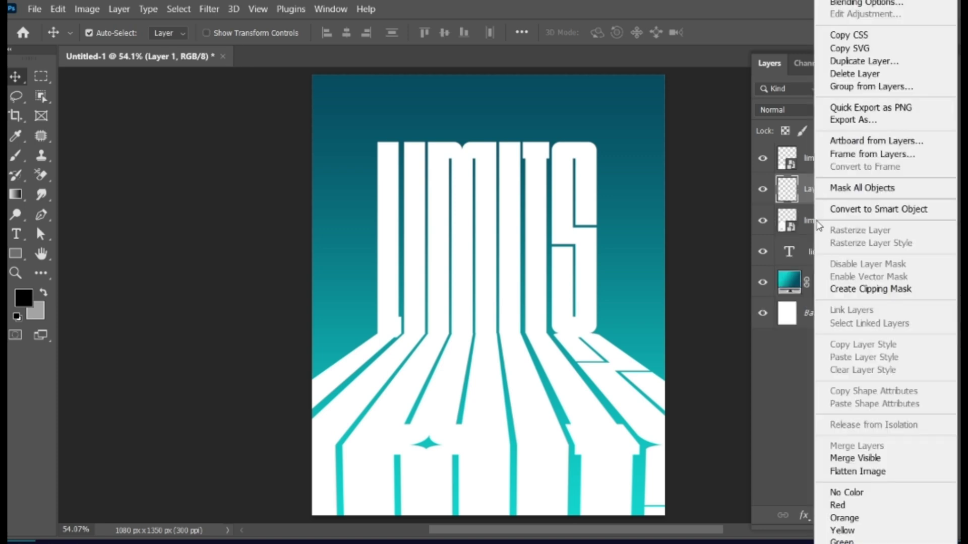
pyautogui.click(856, 290)
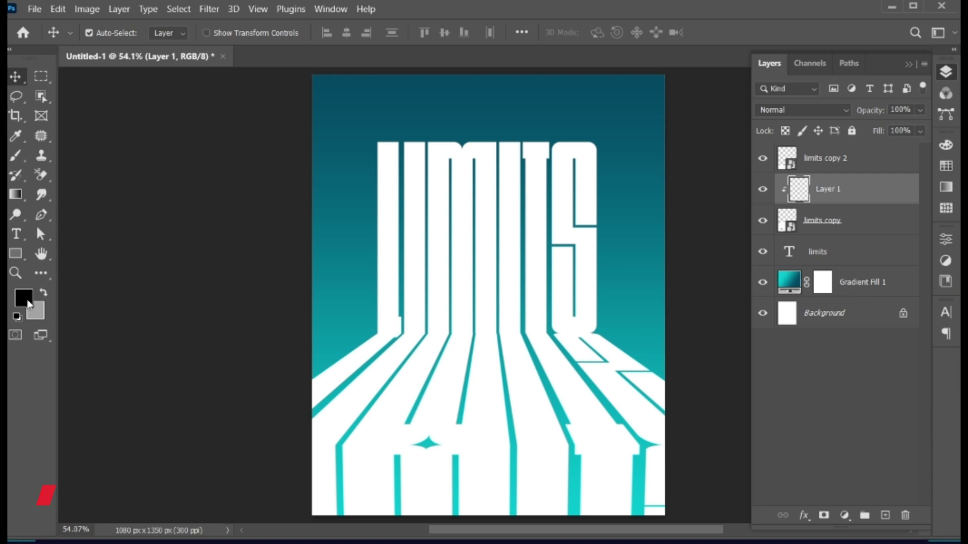
# Step: Paint a grey gradient fade down the floor, then add a new layer above limits copy 2
pyautogui.click(43, 295)
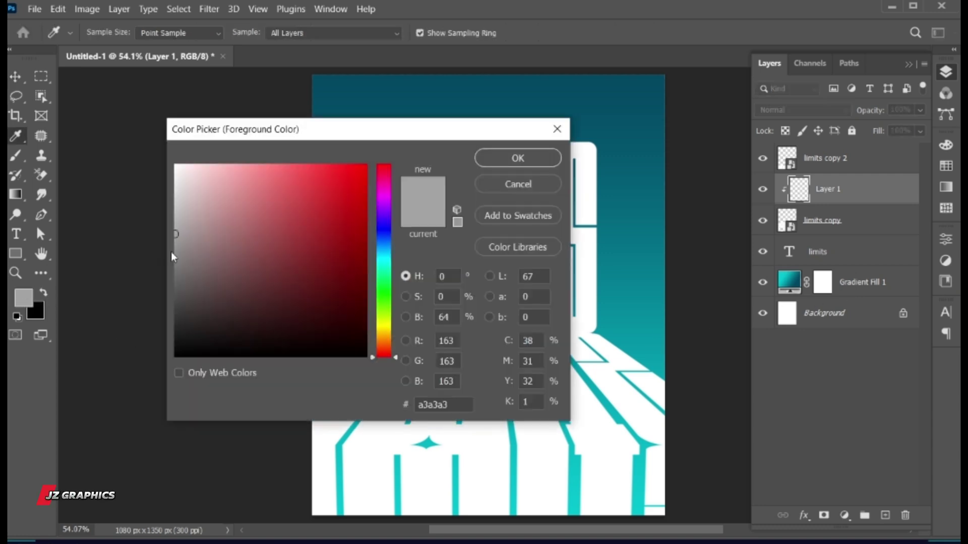
pyautogui.click(516, 157)
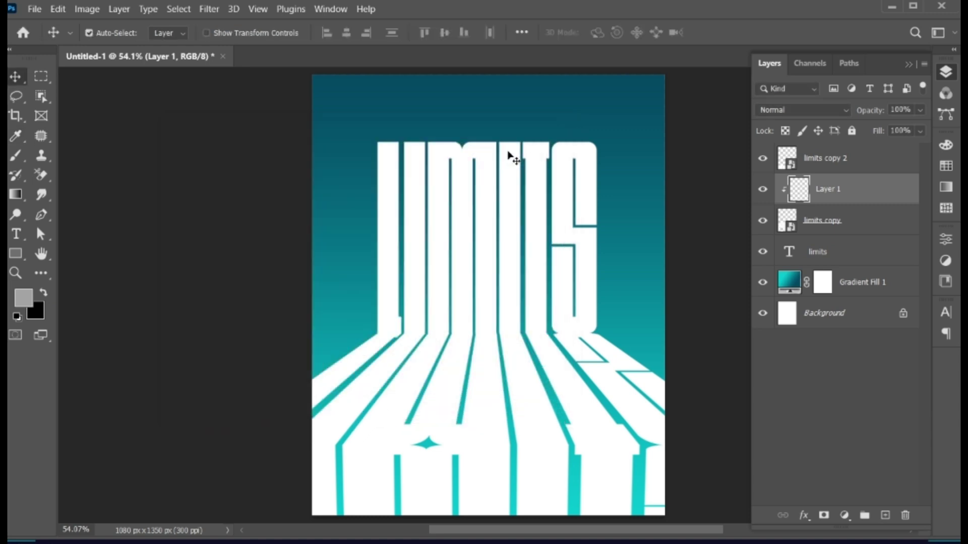
pyautogui.click(16, 195)
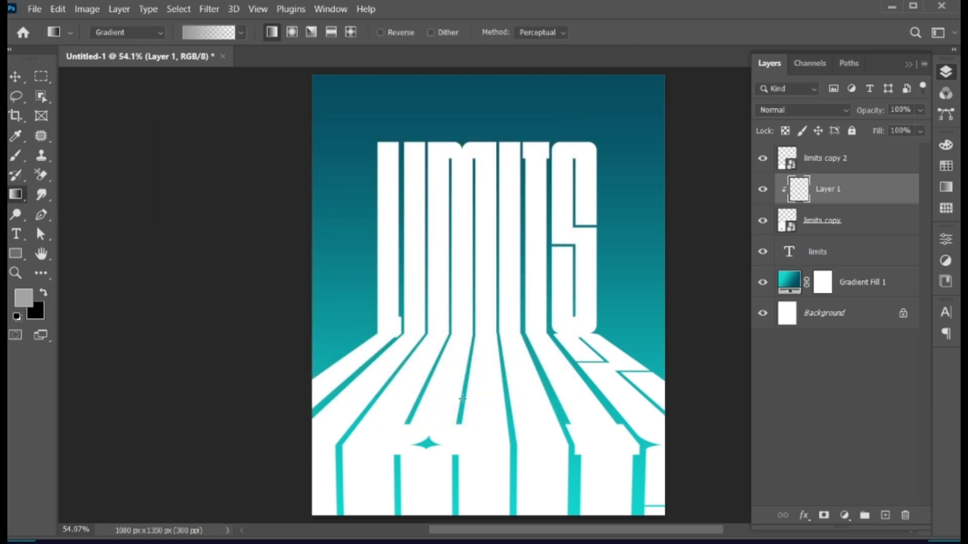
pyautogui.moveTo(489, 291); pyautogui.dragTo(488, 477)
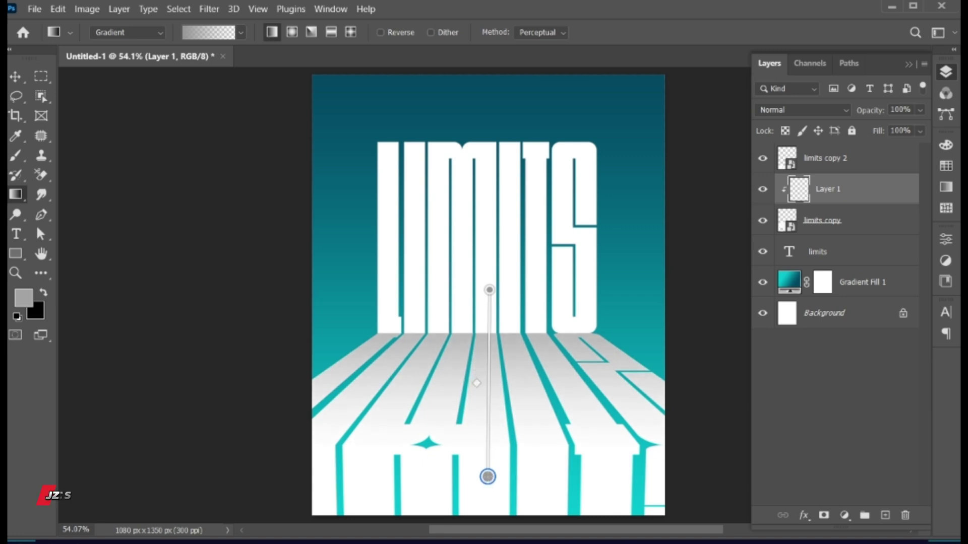
pyautogui.press('v')
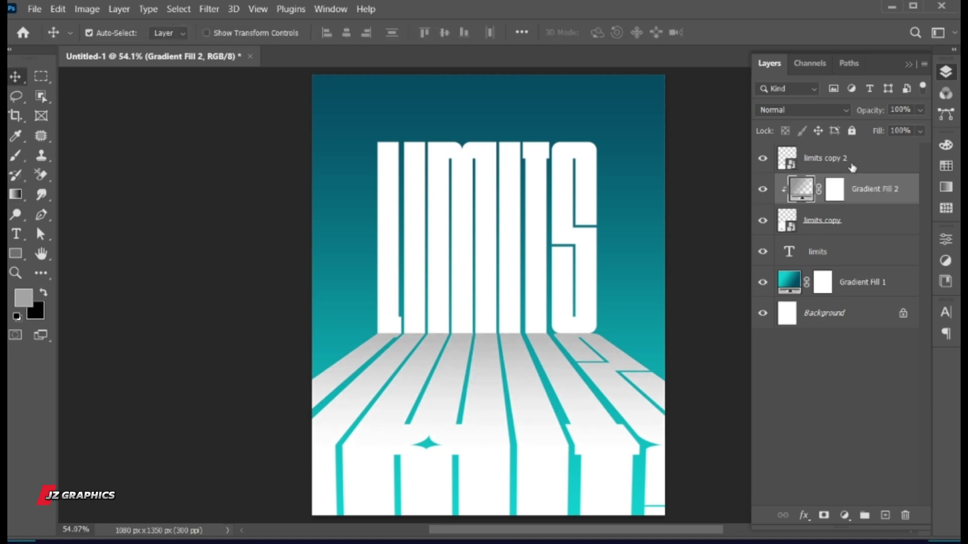
pyautogui.click(852, 167)
pyautogui.click(885, 515)
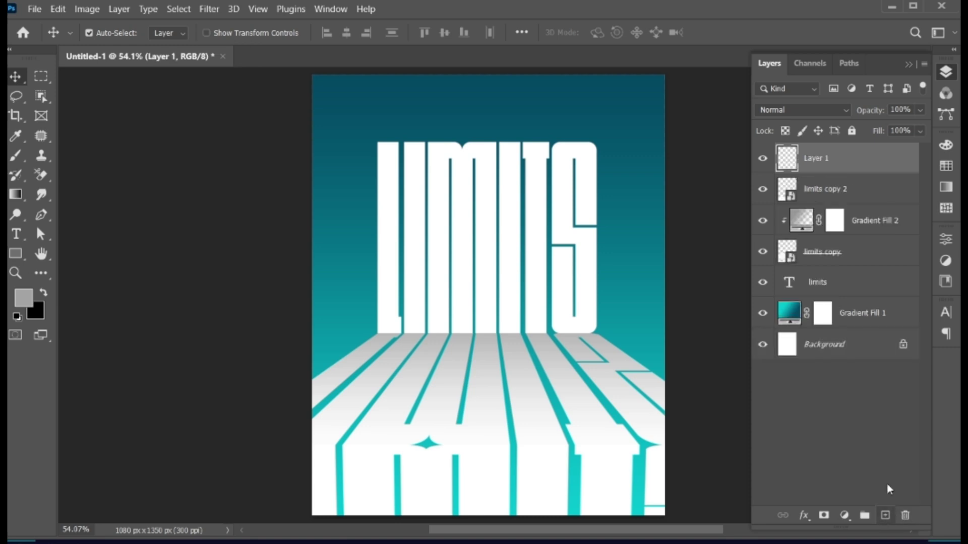
# Step: Clip Layer 1 to the lower text and shade it with a vertical grey-to-white gradient
pyautogui.rightClick(810, 168)
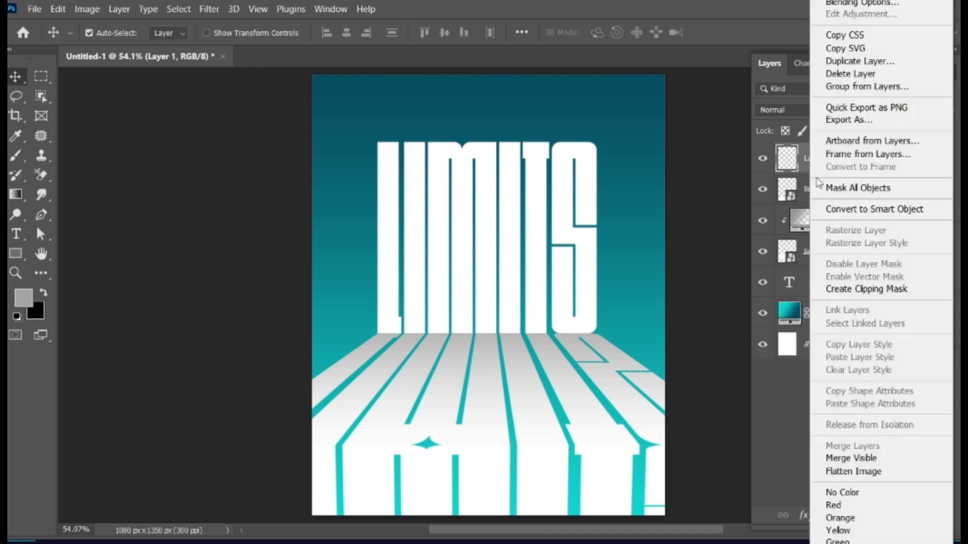
pyautogui.click(847, 288)
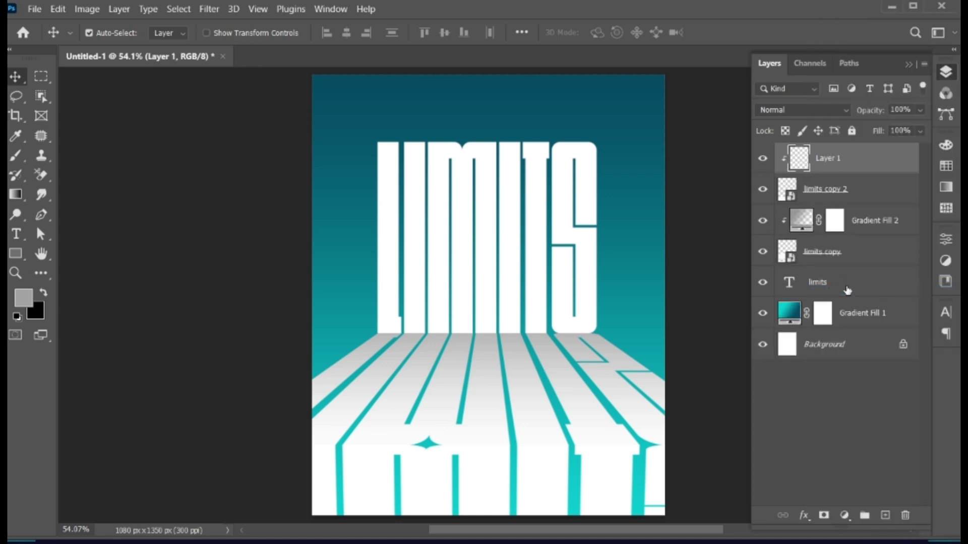
pyautogui.click(15, 194)
pyautogui.scroll(-3, 500, 429)
pyautogui.moveTo(491, 392); pyautogui.dragTo(492, 475)
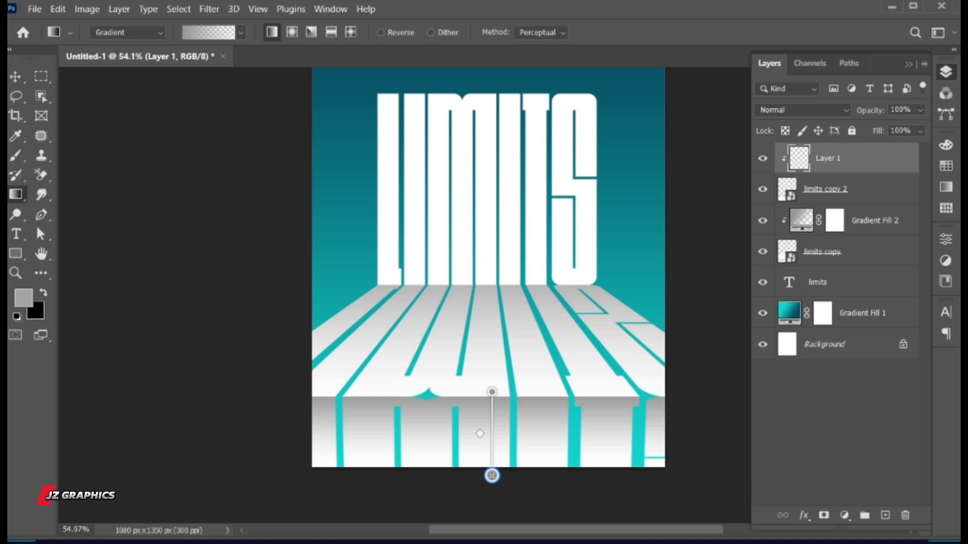
pyautogui.press('Return')
pyautogui.press('v')
pyautogui.scroll(3, 505, 464)
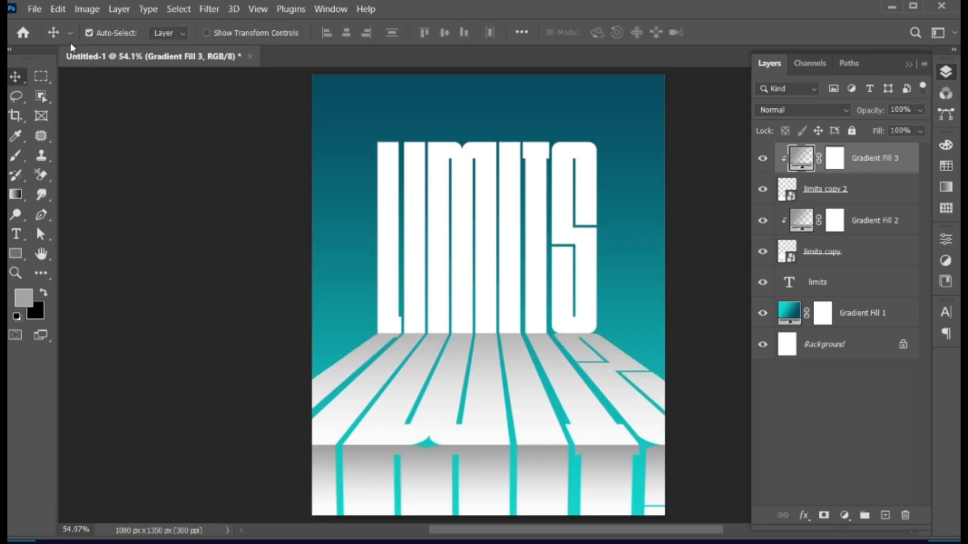
# Step: Place blue girl.png into the poster as an embedded image
pyautogui.click(36, 13)
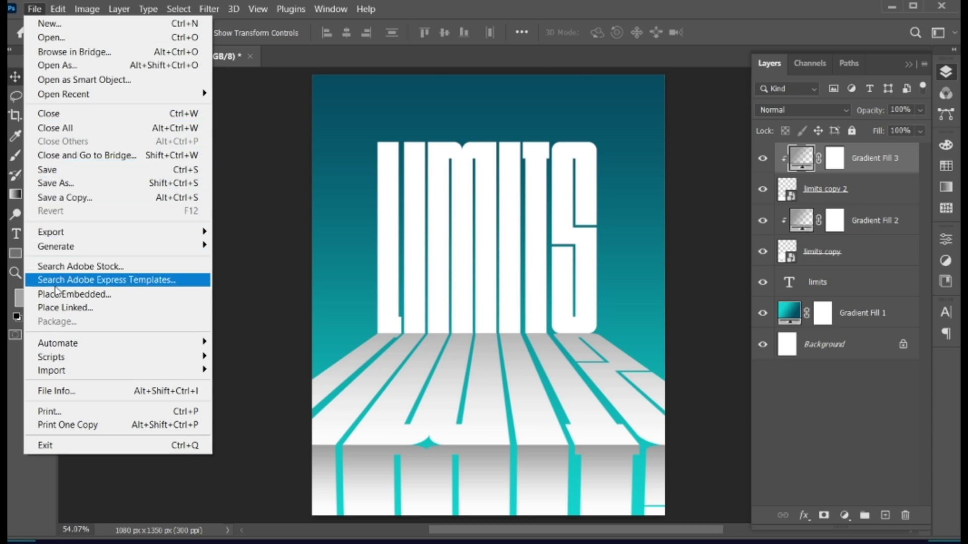
pyautogui.click(113, 294)
pyautogui.click(269, 122)
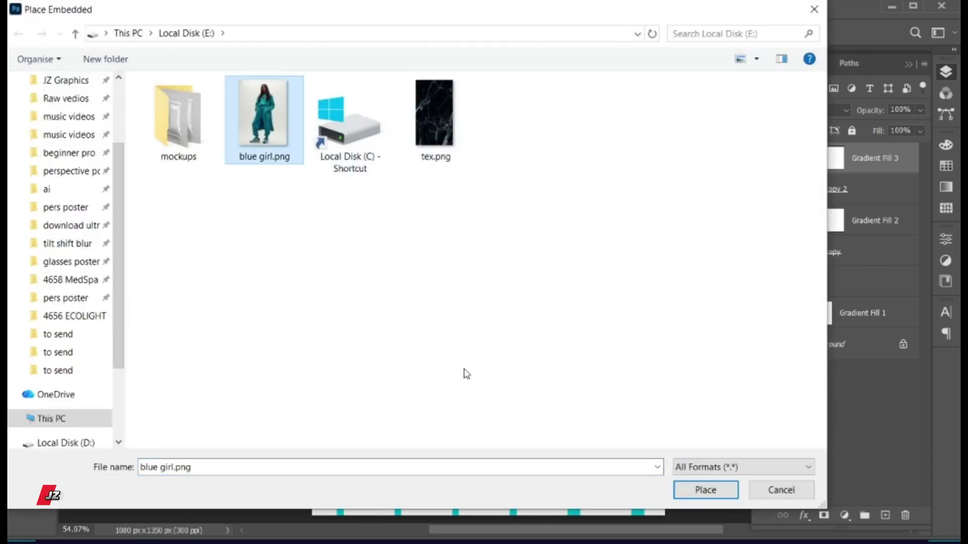
pyautogui.click(677, 490)
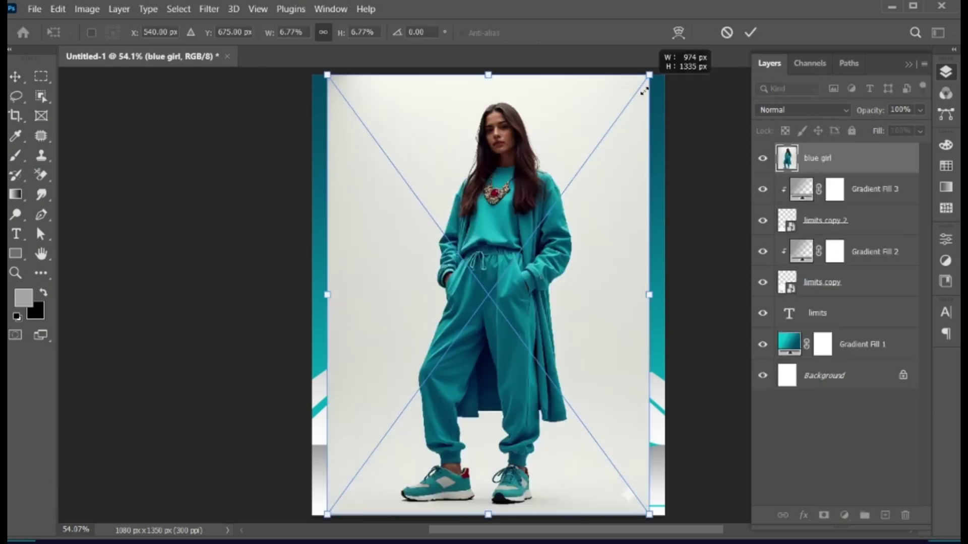
# Step: Scale the model photo down slightly and move it up on the poster
pyautogui.moveTo(649, 75); pyautogui.dragTo(622, 110)
pyautogui.click(748, 33)
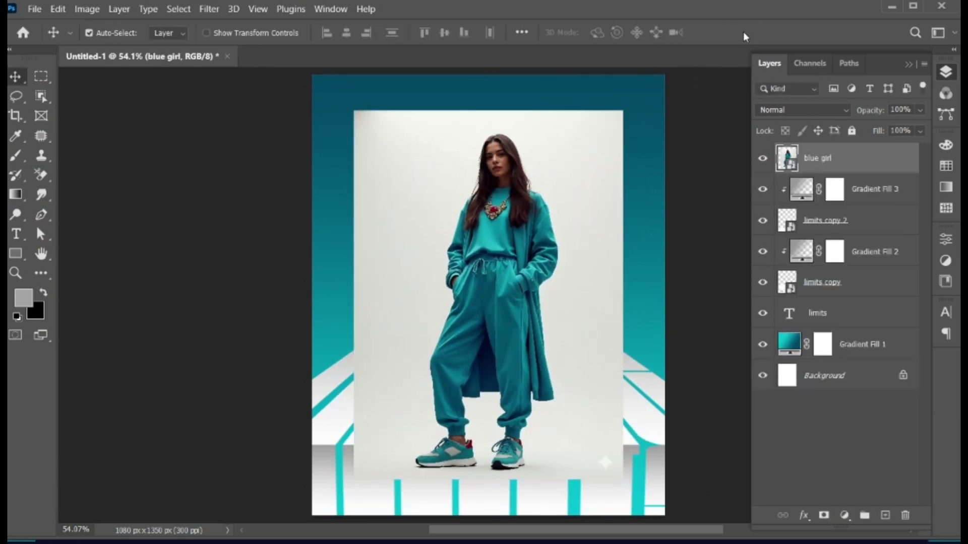
pyautogui.moveTo(533, 260); pyautogui.dragTo(531, 234)
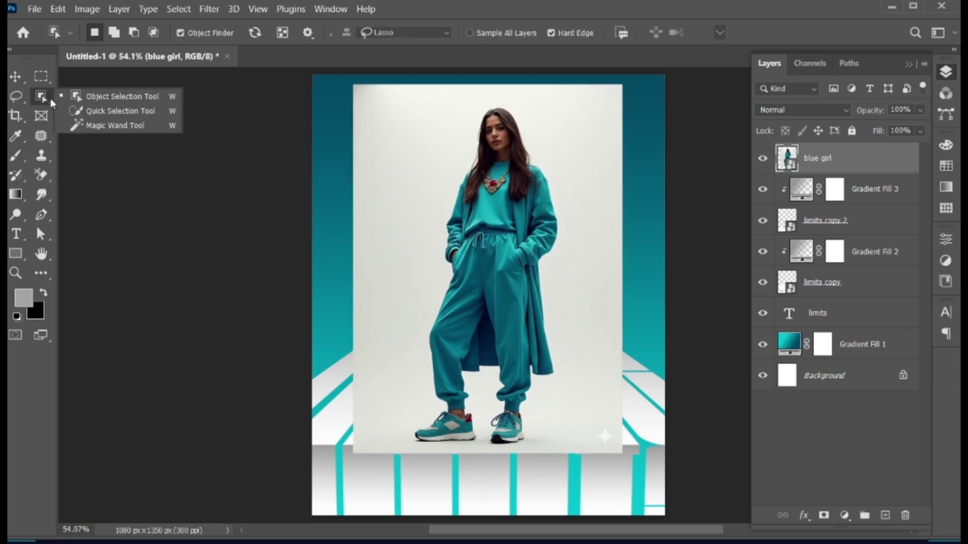
# Step: Mask the model out of her grey backdrop with Select Subject, then nudge her slightly
pyautogui.moveTo(49, 102); pyautogui.dragTo(108, 103)
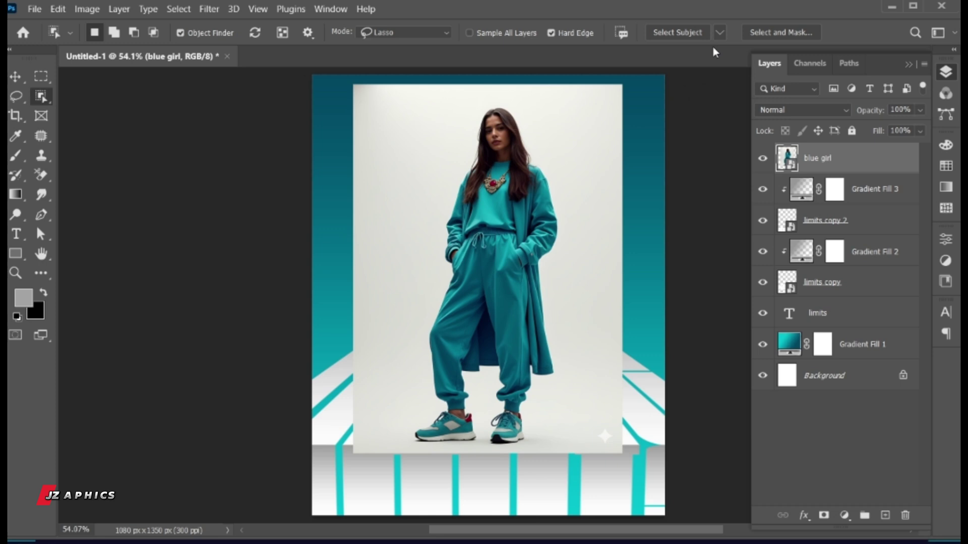
pyautogui.click(719, 33)
pyautogui.click(720, 64)
pyautogui.click(662, 32)
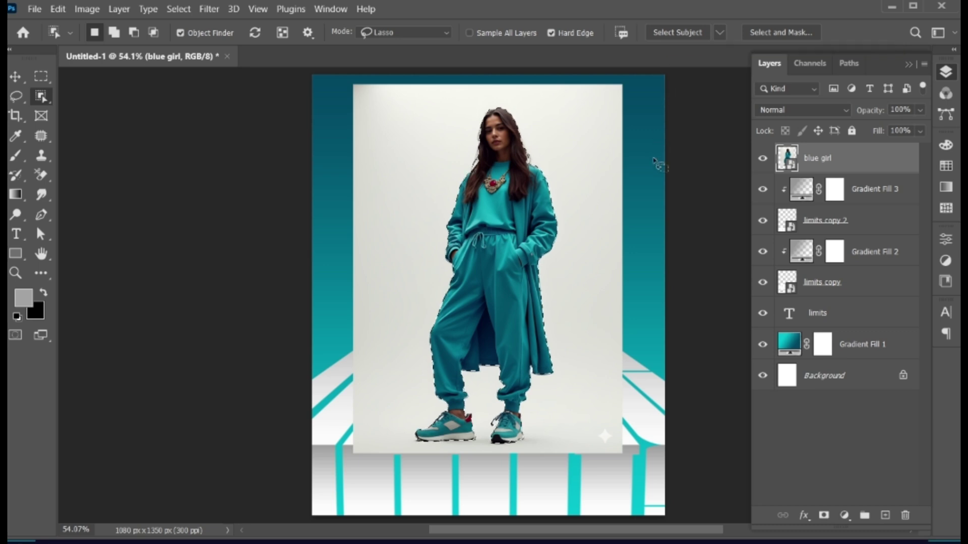
pyautogui.press('v')
pyautogui.click(823, 515)
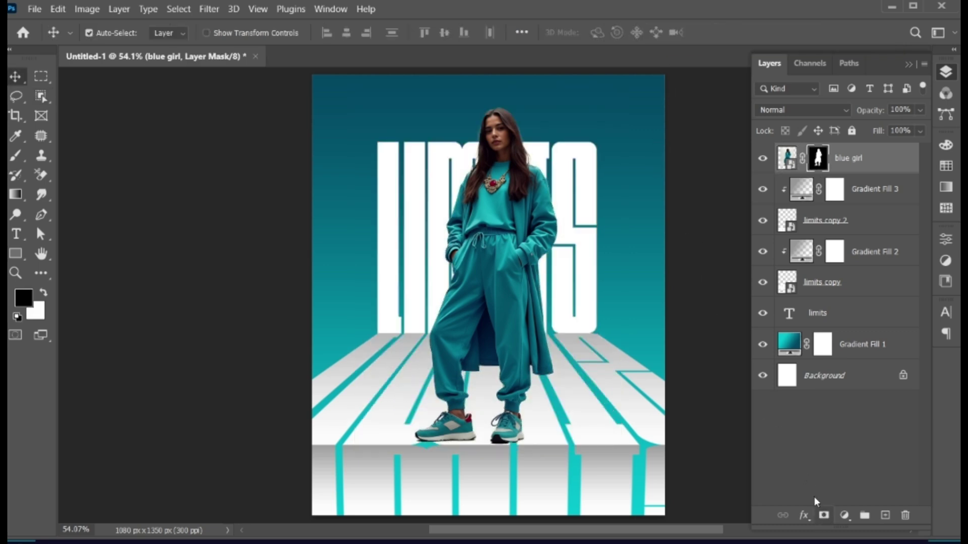
pyautogui.moveTo(505, 354); pyautogui.dragTo(503, 350)
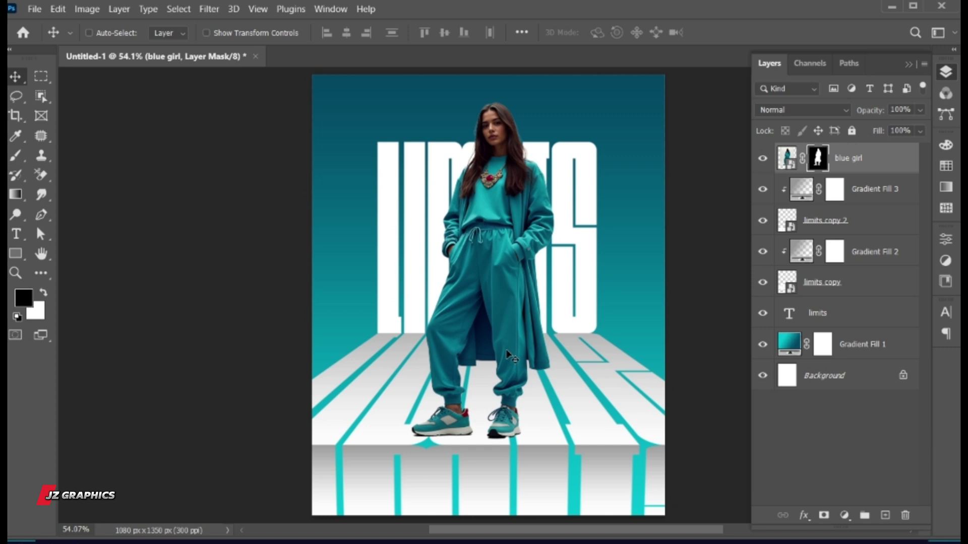
# Step: Scale the model to about 75% and settle her onto the LIMITS floor
pyautogui.hotkey('ctrl', 't')
pyautogui.moveTo(616, 95); pyautogui.dragTo(571, 133)
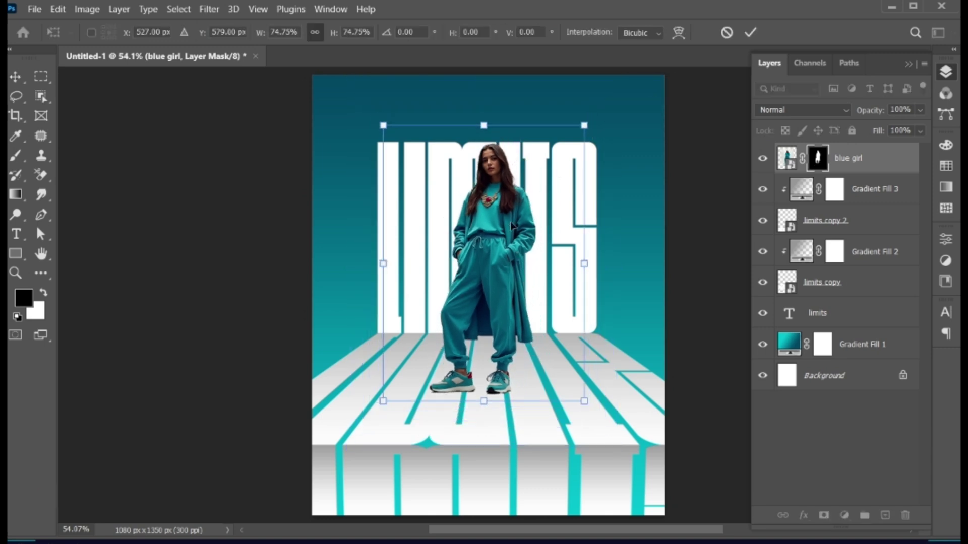
pyautogui.moveTo(498, 182); pyautogui.dragTo(505, 221)
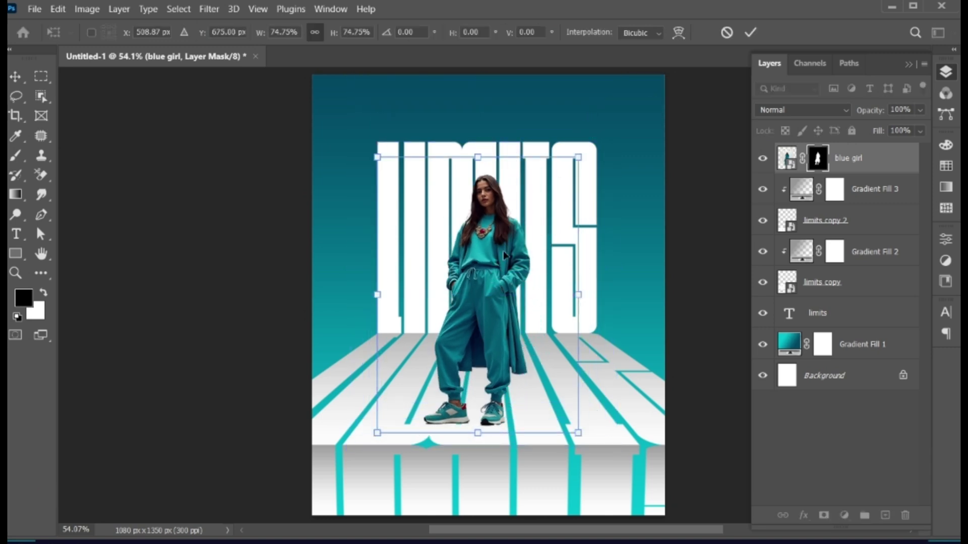
pyautogui.press('Return')
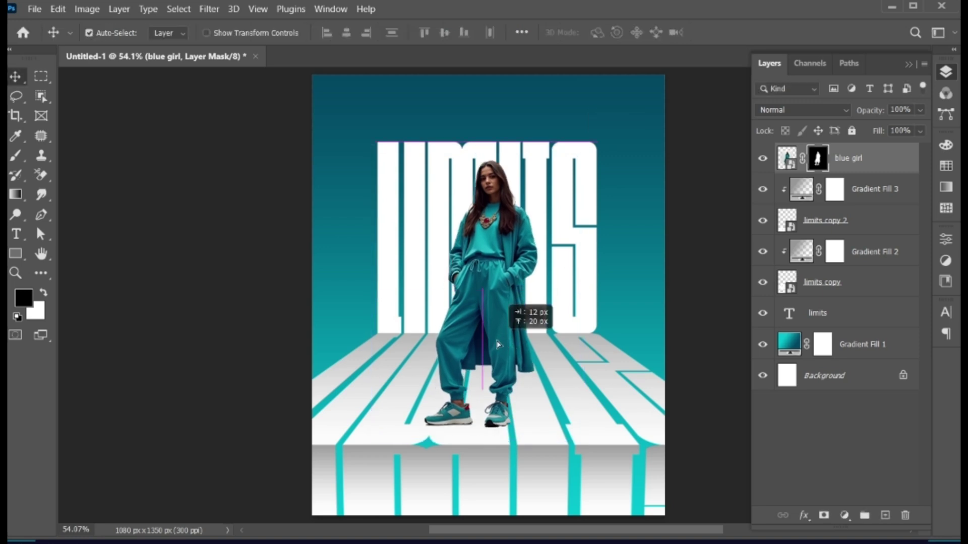
pyautogui.moveTo(540, 320); pyautogui.dragTo(496, 339)
pyautogui.press('Up')
pyautogui.press('Up')
pyautogui.press('Up')
pyautogui.press('Up')
pyautogui.press('Up')
pyautogui.press('Up')
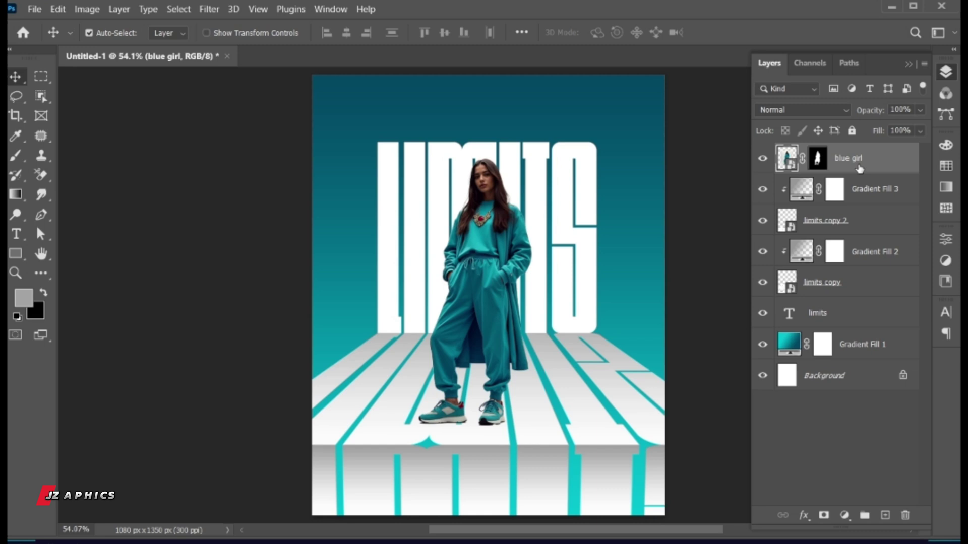
pyautogui.click(870, 195)
# Step: Add a new layer beneath the model and set up a flattened soft black brush
pyautogui.click(885, 516)
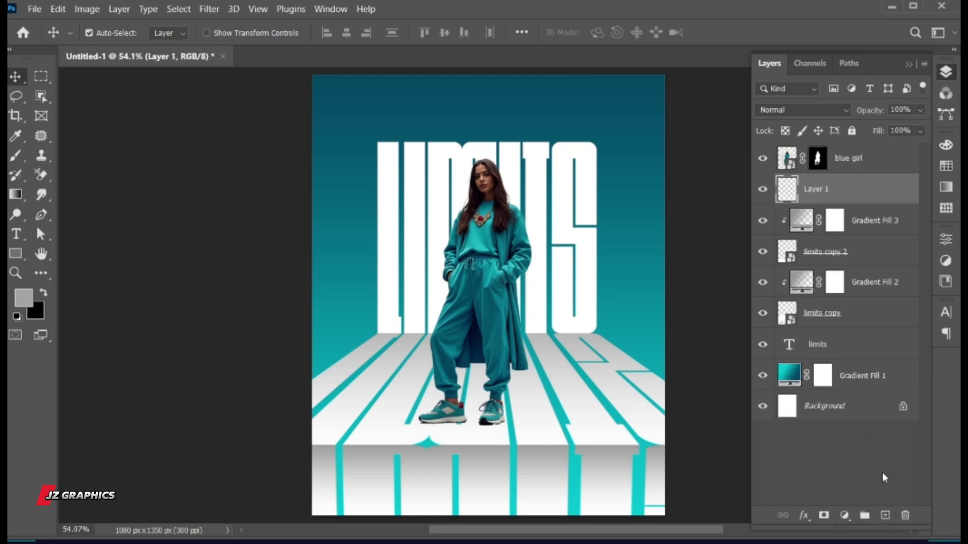
pyautogui.press('b')
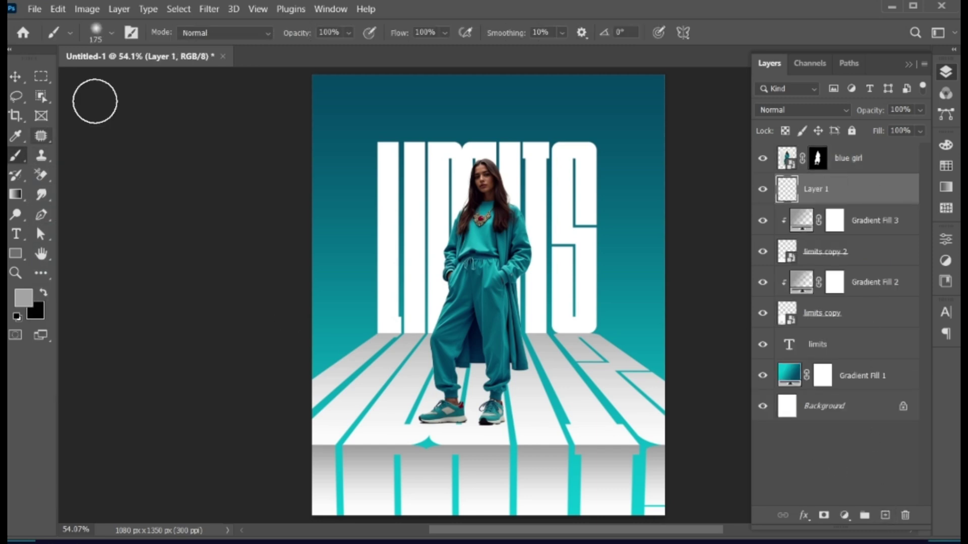
pyautogui.click(109, 34)
pyautogui.moveTo(47, 107); pyautogui.dragTo(47, 92)
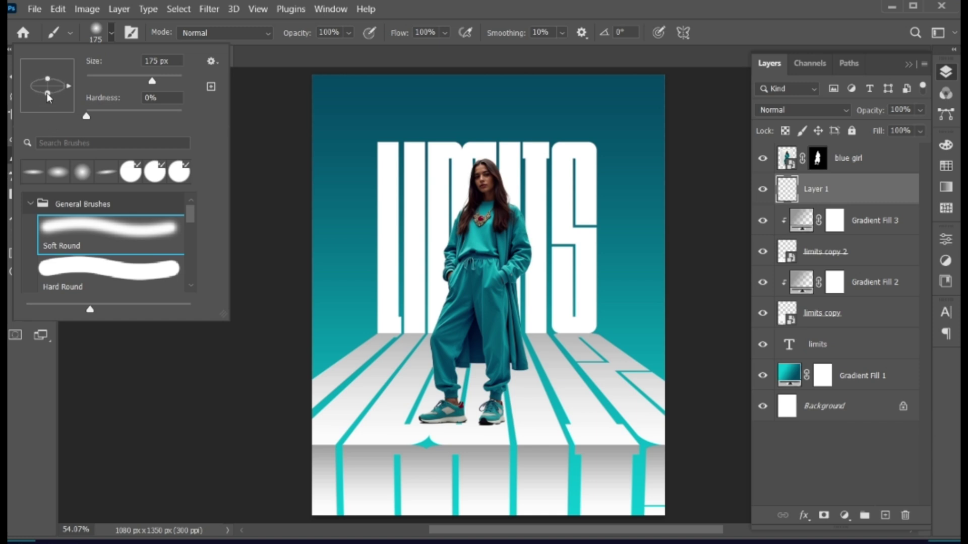
pyautogui.click(109, 35)
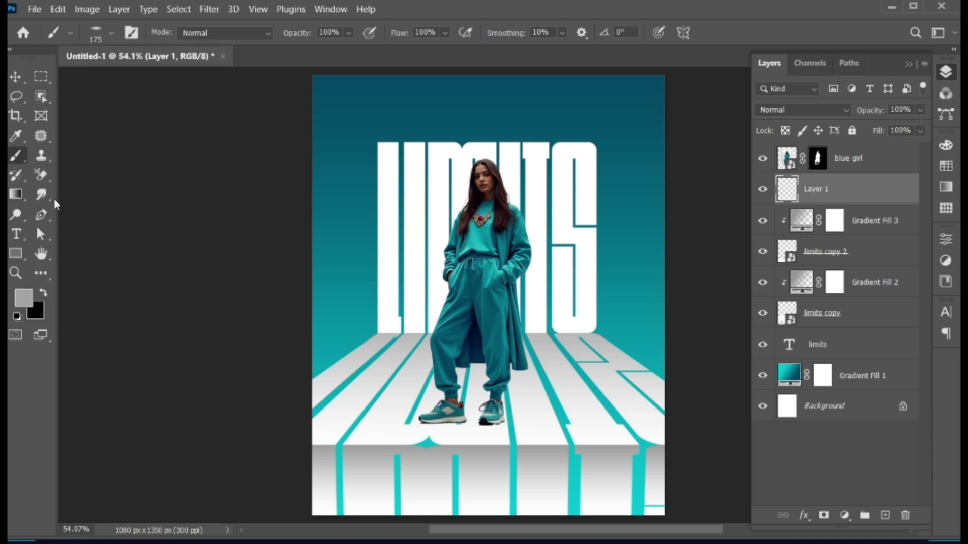
pyautogui.click(43, 293)
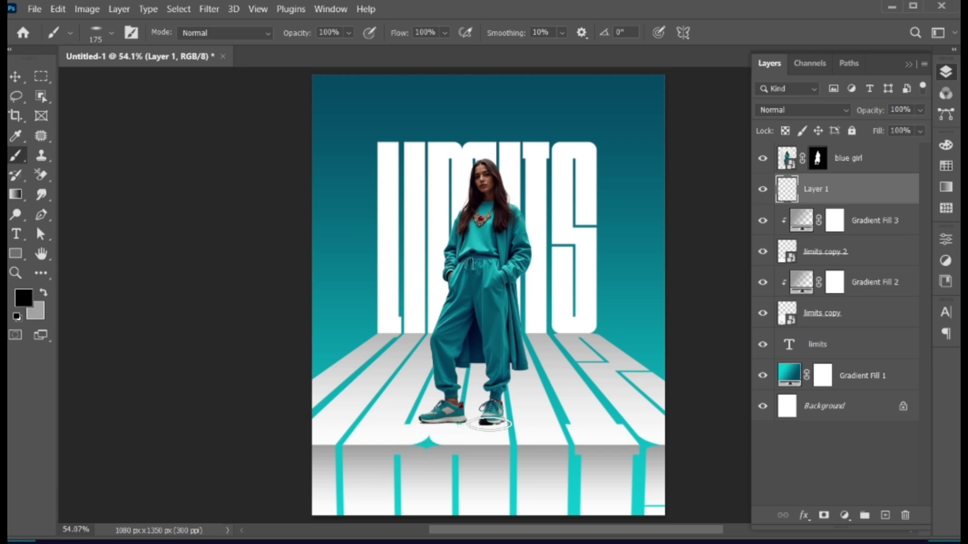
# Step: Paint a soft shadow under the shoes and set Layer 1 opacity to 80%
pyautogui.moveTo(506, 424); pyautogui.dragTo(431, 430)
pyautogui.press(']')
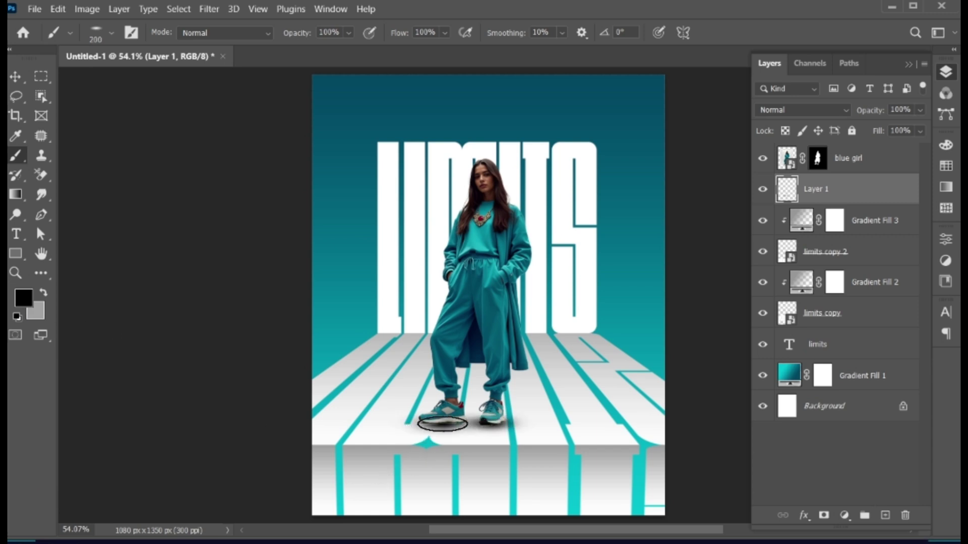
pyautogui.press('v')
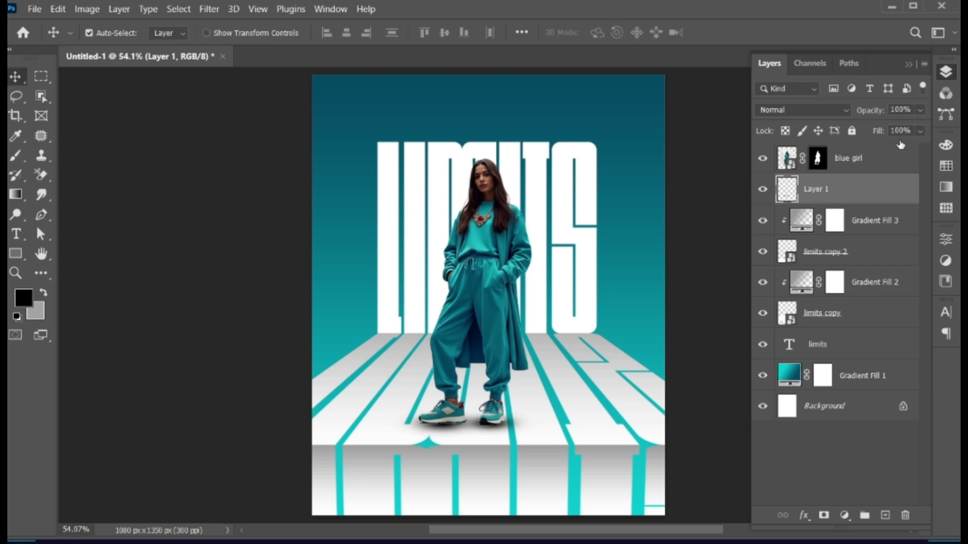
pyautogui.click(910, 109)
pyautogui.write('80')
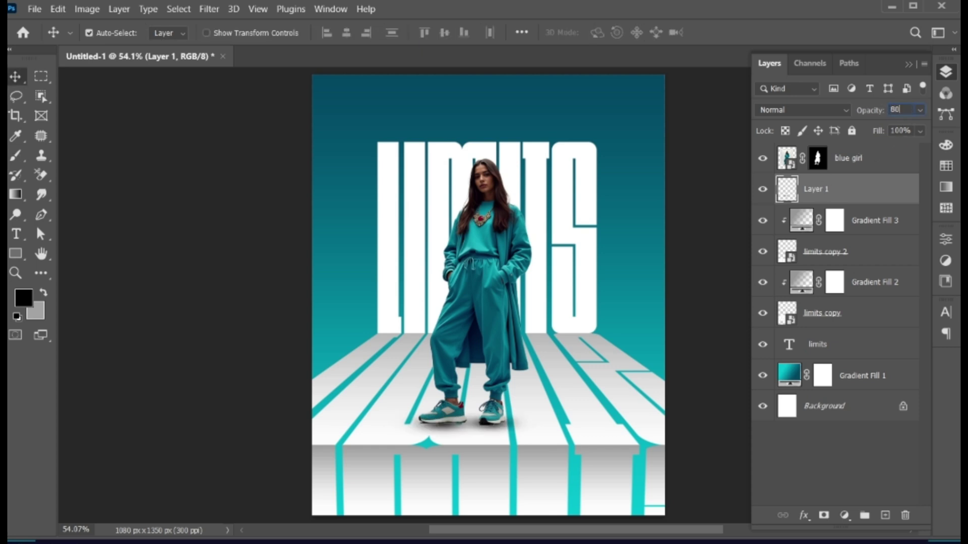
pyautogui.press('Return')
# Step: Add a text layer near the poster top reading PS TUTORIAL
pyautogui.click(877, 170)
pyautogui.press('t')
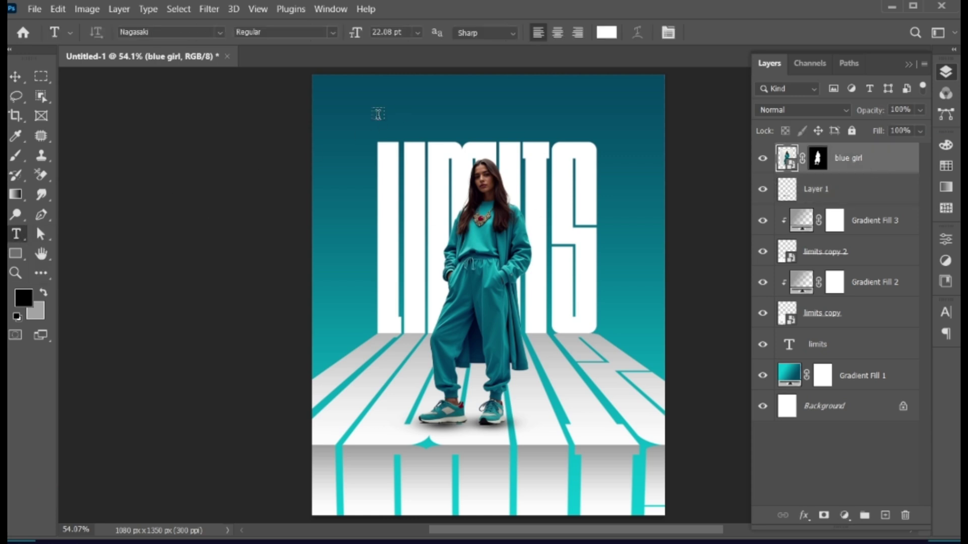
pyautogui.click(378, 114)
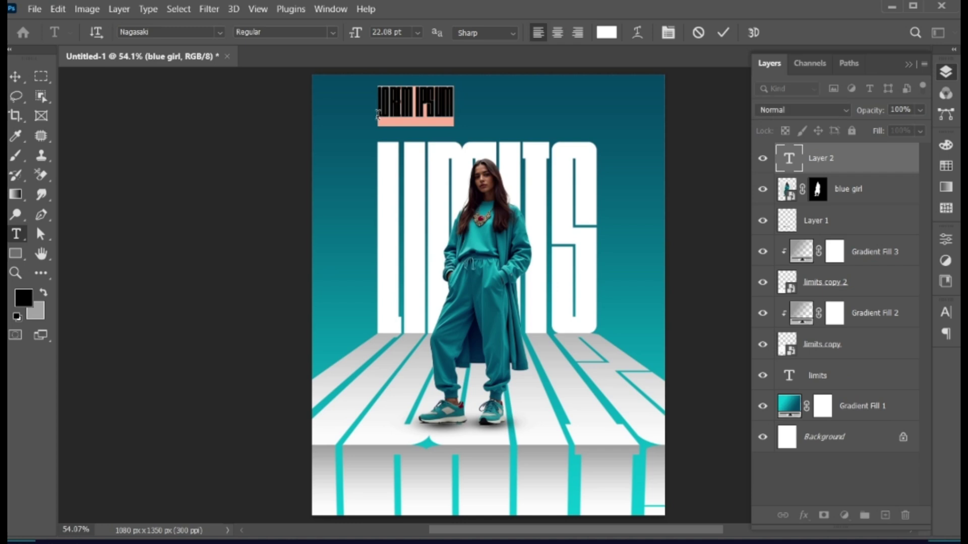
pyautogui.click(377, 115)
pyautogui.hotkey('ctrl', 'a')
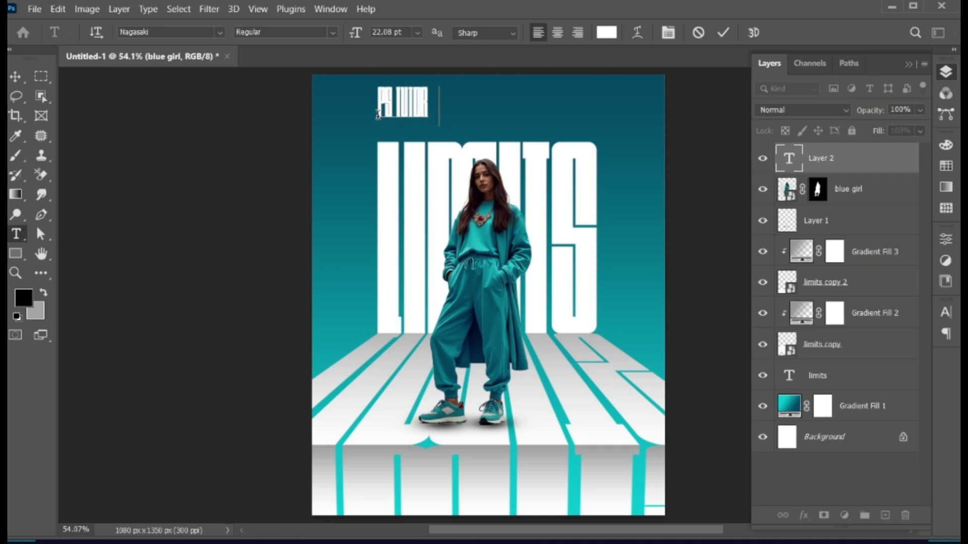
pyautogui.write('NO LIMITS')
pyautogui.hotkey('ctrl', 'a')
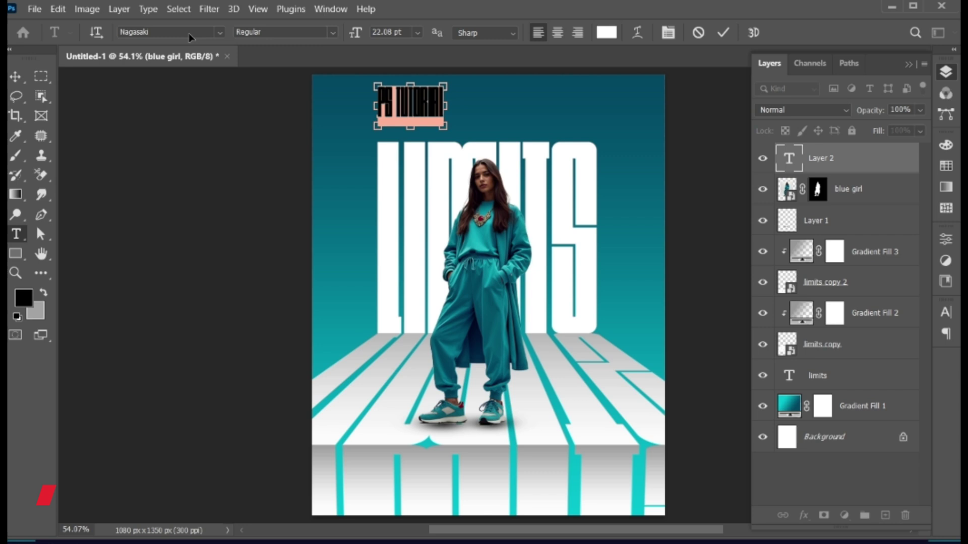
# Step: Set the caption to Poppins SemiBold with tracking 100 and commit it
pyautogui.click(189, 34)
pyautogui.write('poppins')
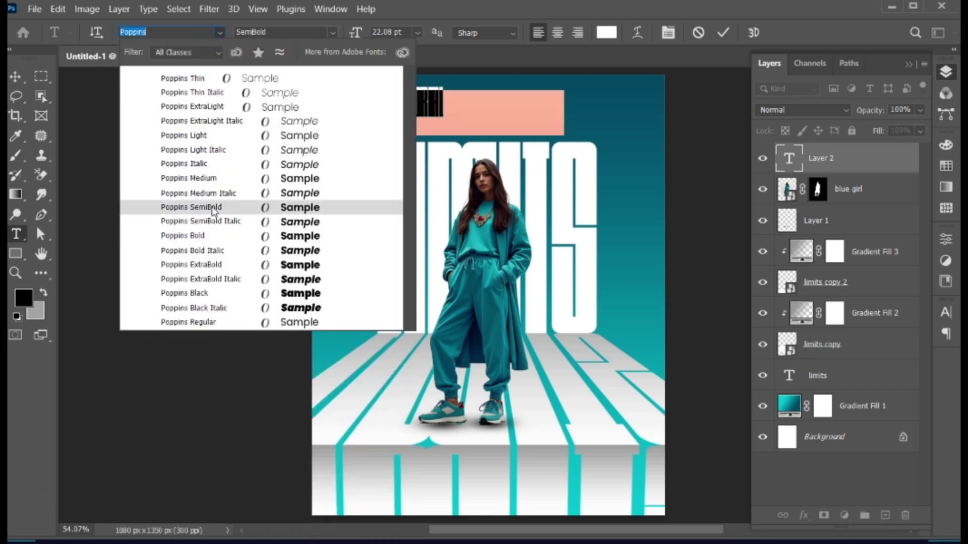
pyautogui.click(212, 209)
pyautogui.click(944, 314)
pyautogui.write('100')
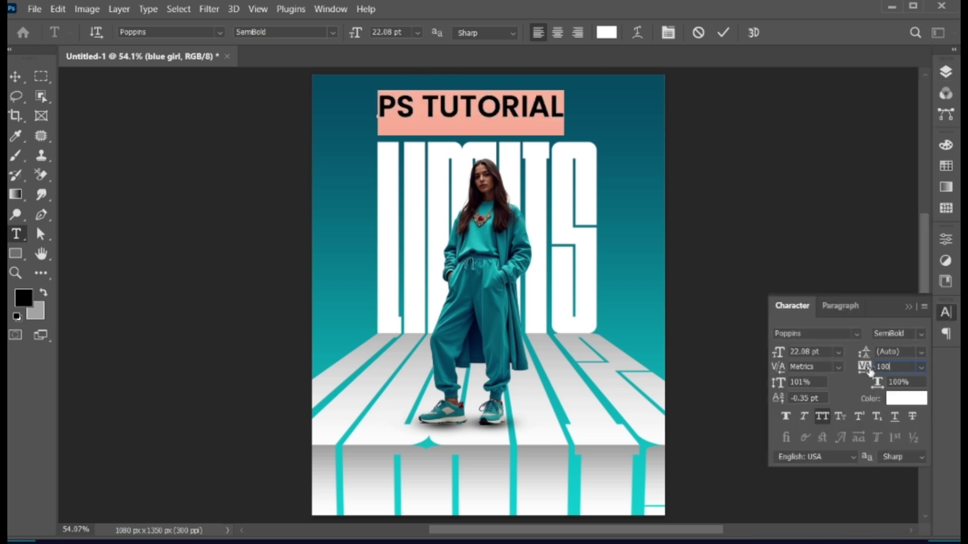
pyautogui.press('Return')
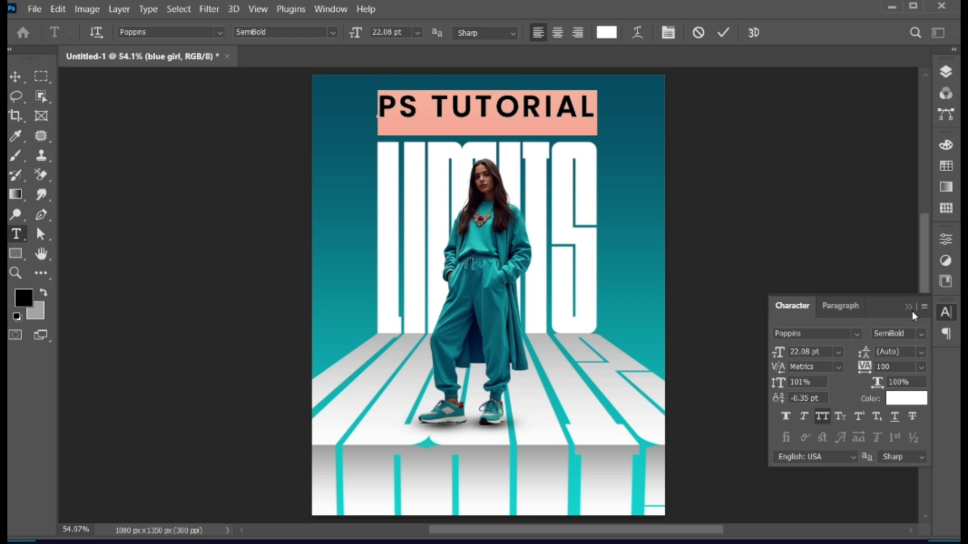
pyautogui.click(908, 306)
pyautogui.click(541, 109)
pyautogui.hotkey('ctrl', 'Return')
# Step: Shrink the PS TUTORIAL caption and place it in the top-left corner
pyautogui.hotkey('ctrl', 't')
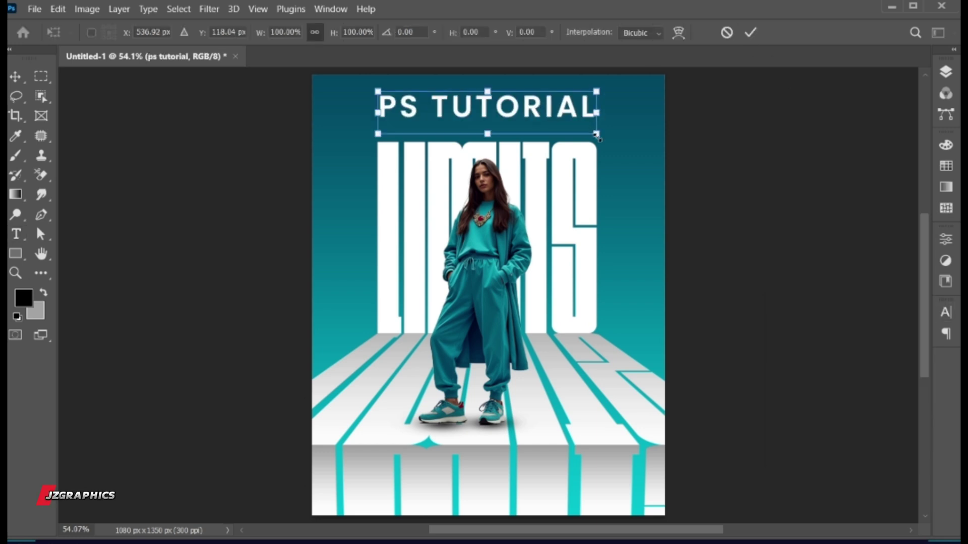
pyautogui.moveTo(603, 142)
pyautogui.mouseDown()
pyautogui.moveTo(362, 97)
pyautogui.moveTo(600, 94)
pyautogui.mouseUp()
pyautogui.press('Return')
pyautogui.hotkey('ctrl', 't')
pyautogui.press('Return')
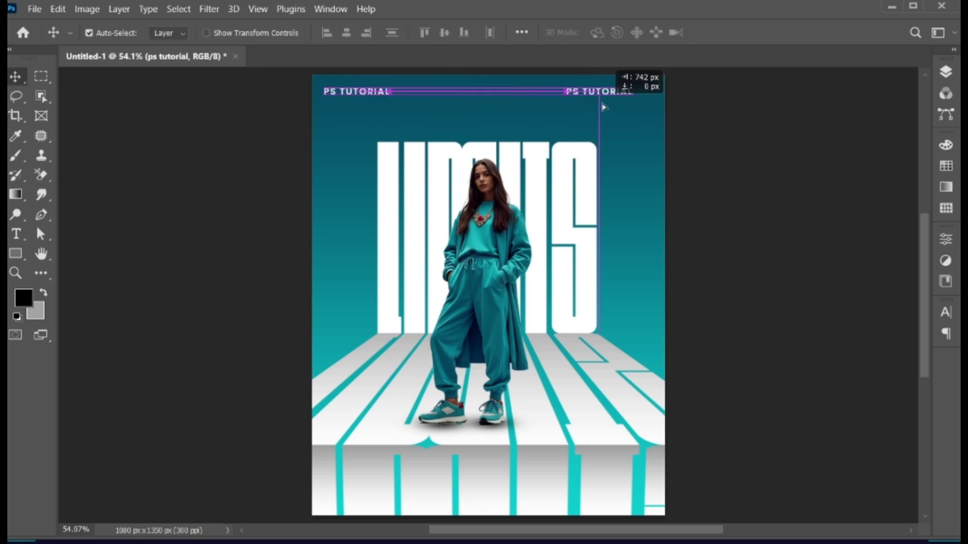
# Step: Retype the top-right caption copy as JZ GRAPHICS
pyautogui.doubleClick(600, 91)
pyautogui.hotkey('ctrl', 'a')
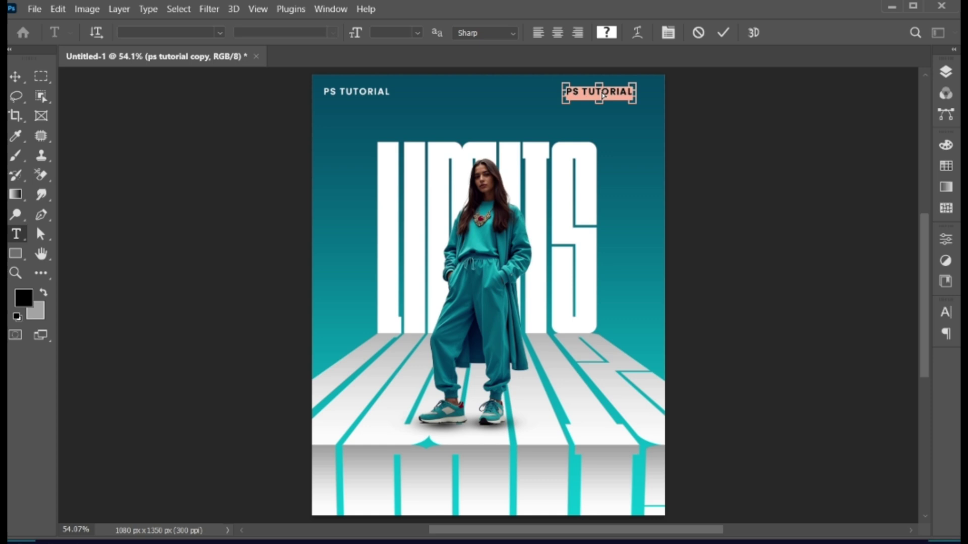
pyautogui.write('JZ GRAPHICS')
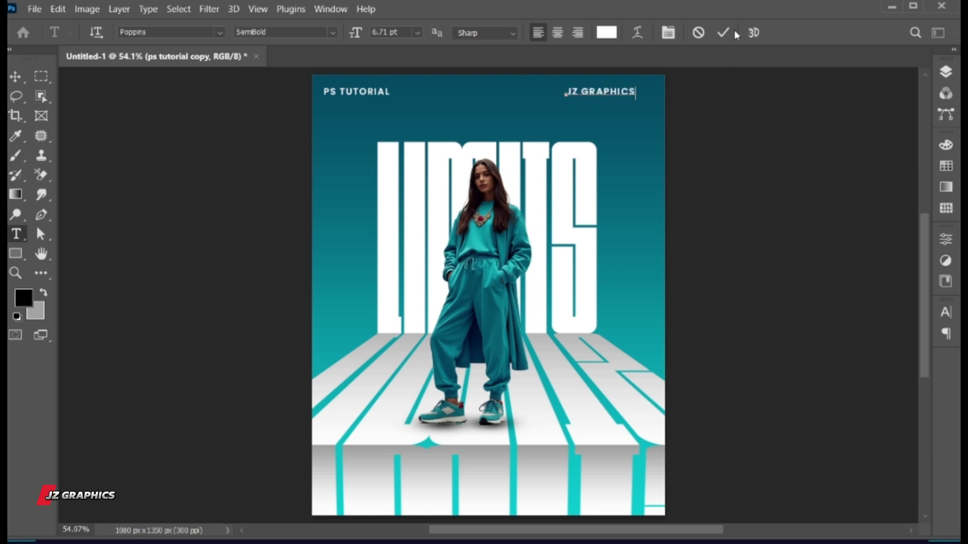
pyautogui.click(723, 33)
pyautogui.press('v')
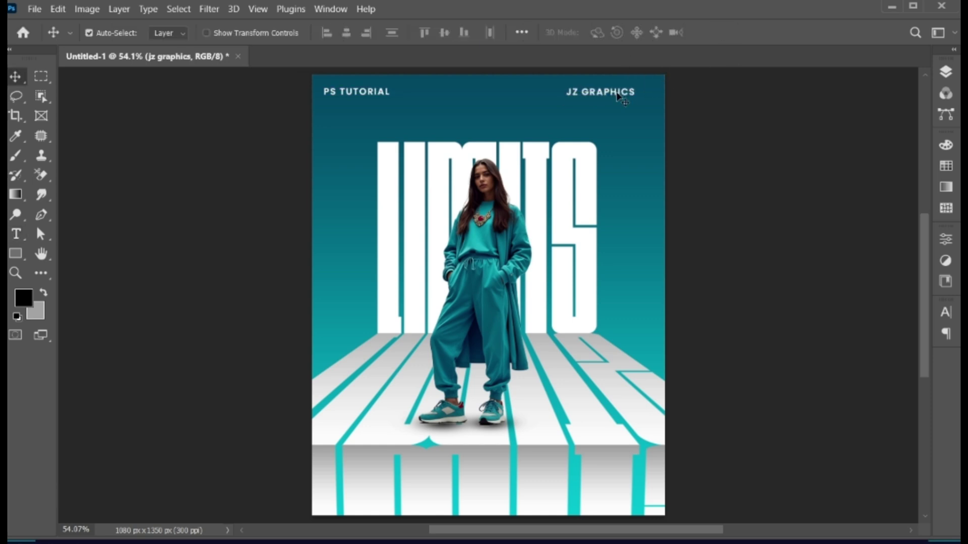
# Step: Duplicate the caption above LIMITS, retype it as BEYOND, and widen its tracking
pyautogui.keyDown('alt'); pyautogui.moveTo(597, 97); pyautogui.dragTo(479, 132); pyautogui.keyUp('alt')
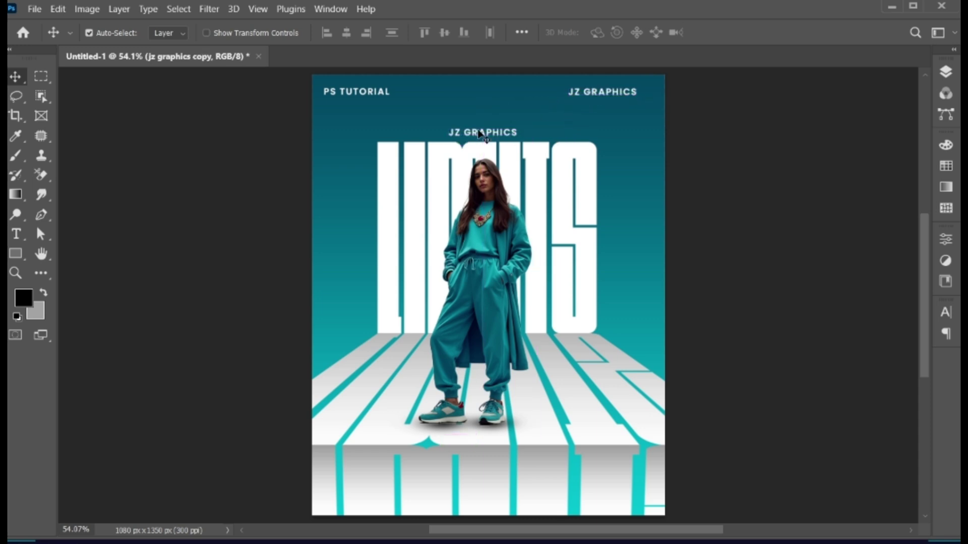
pyautogui.doubleClick(479, 132)
pyautogui.write('BEYOND')
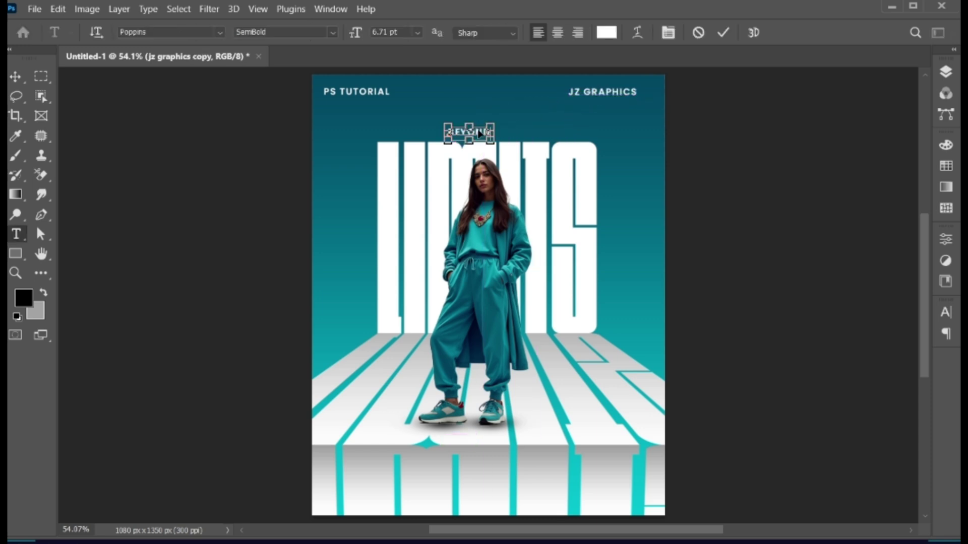
pyautogui.click(945, 312)
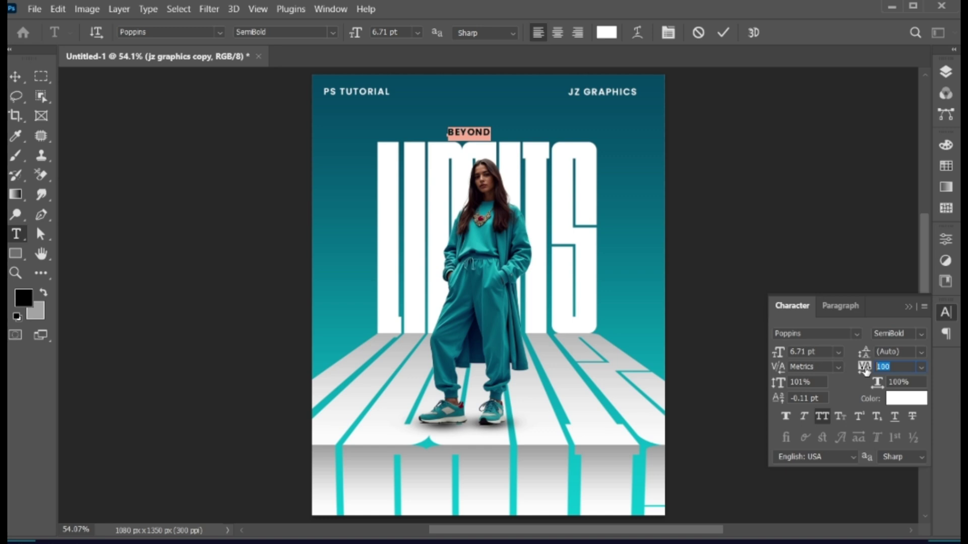
pyautogui.press('Return')
pyautogui.click(907, 308)
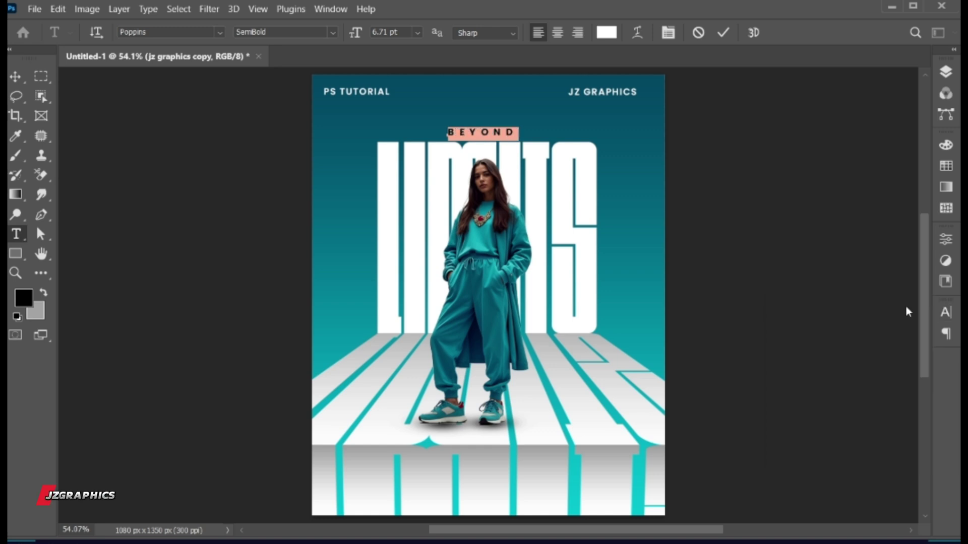
pyautogui.click(724, 33)
pyautogui.press('v')
# Step: Centre BEYOND horizontally on the canvas
pyautogui.hotkey('ctrl', 'a')
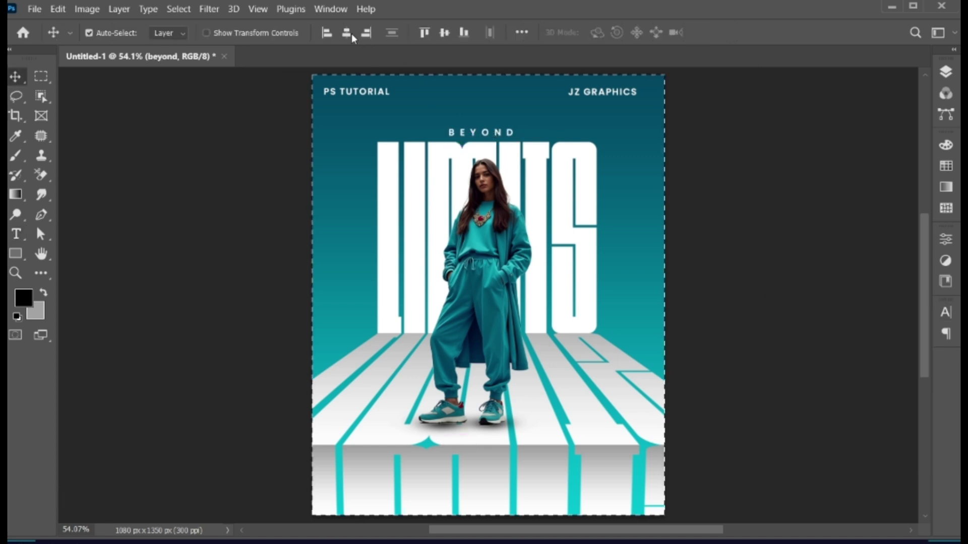
pyautogui.click(350, 32)
pyautogui.hotkey('ctrl', 'd')
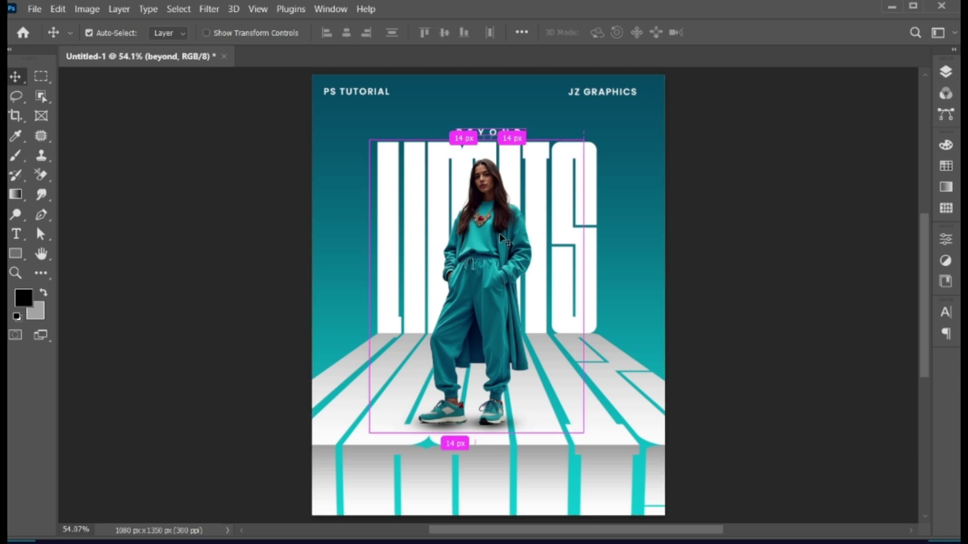
# Step: Embed tex.png above Gradient Fill 1 and stretch it across the whole poster
pyautogui.click(944, 73)
pyautogui.scroll(-1, 922, 196)
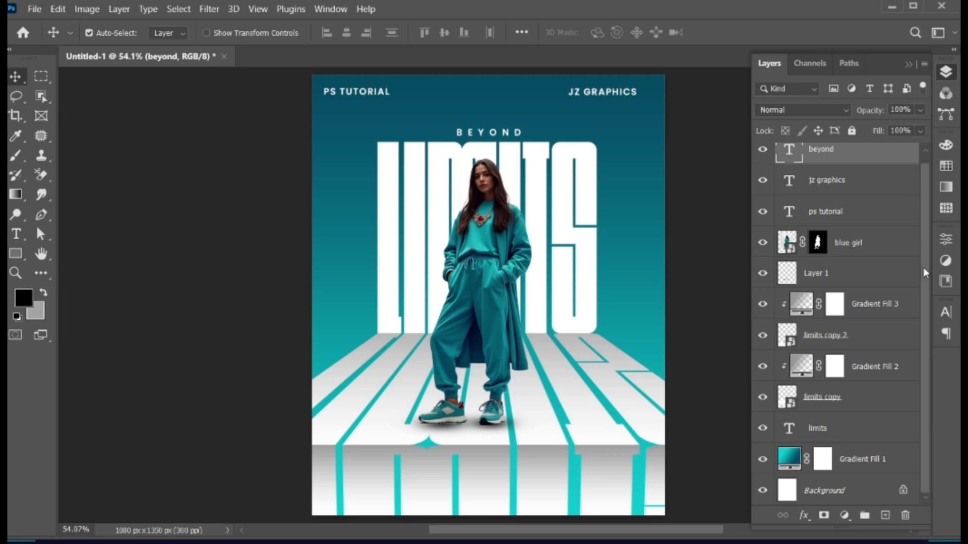
pyautogui.click(848, 459)
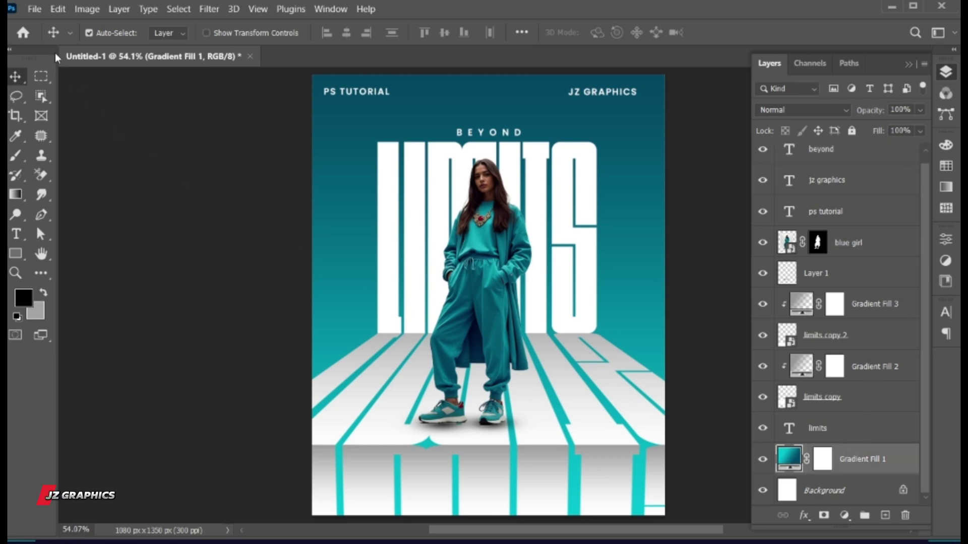
pyautogui.click(34, 9)
pyautogui.click(74, 294)
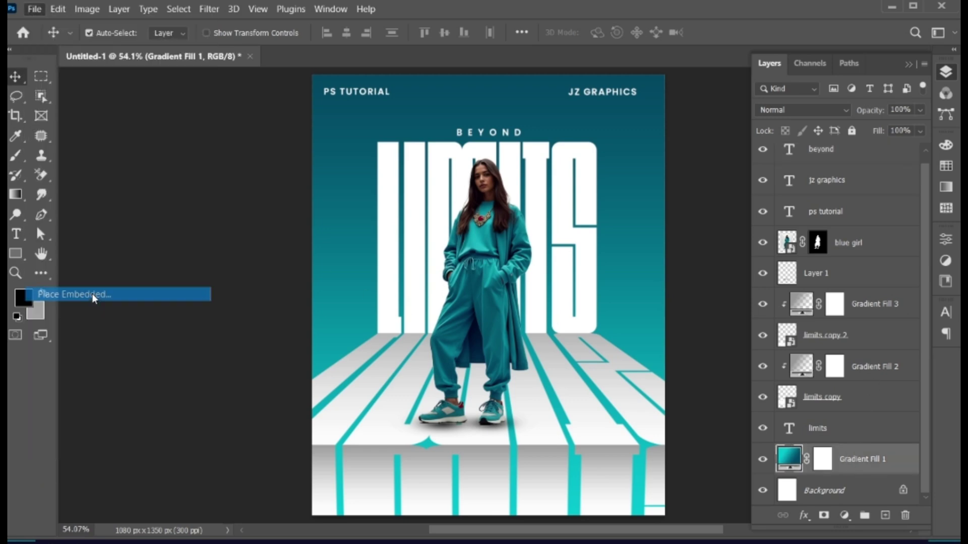
pyautogui.click(434, 121)
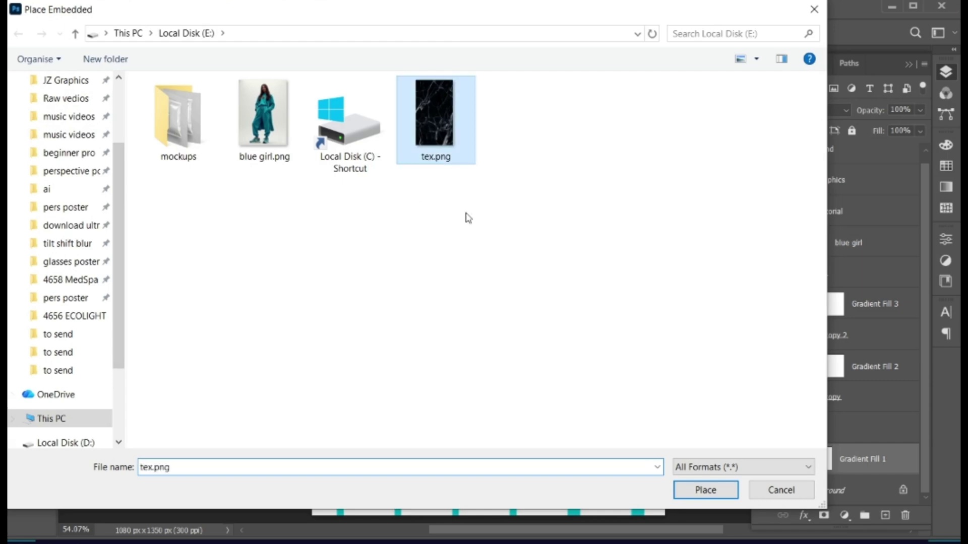
pyautogui.click(684, 489)
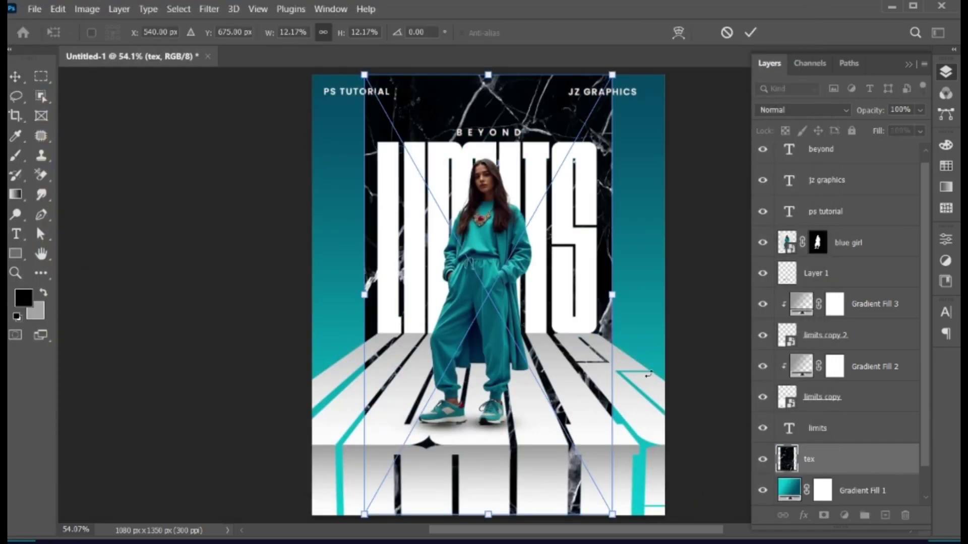
pyautogui.moveTo(613, 295); pyautogui.dragTo(664, 305)
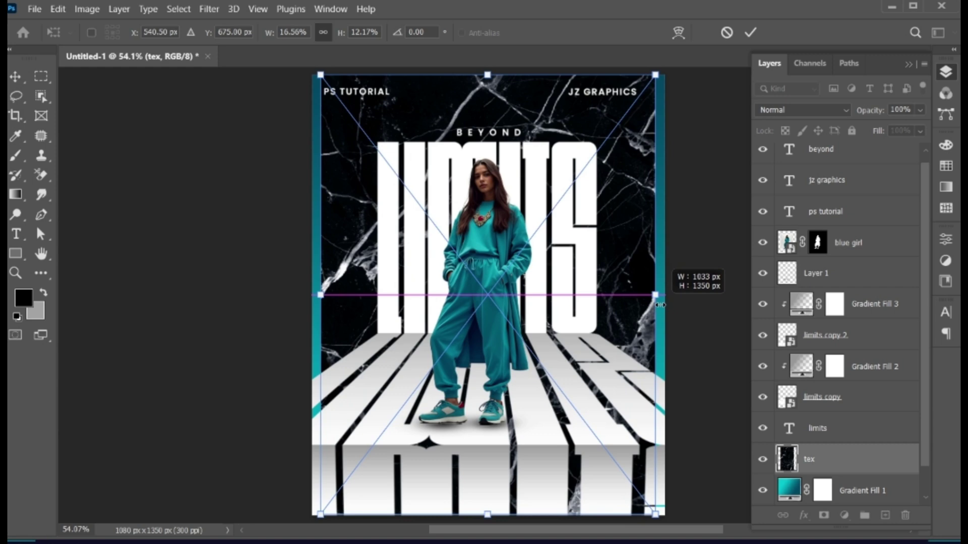
pyautogui.click(755, 33)
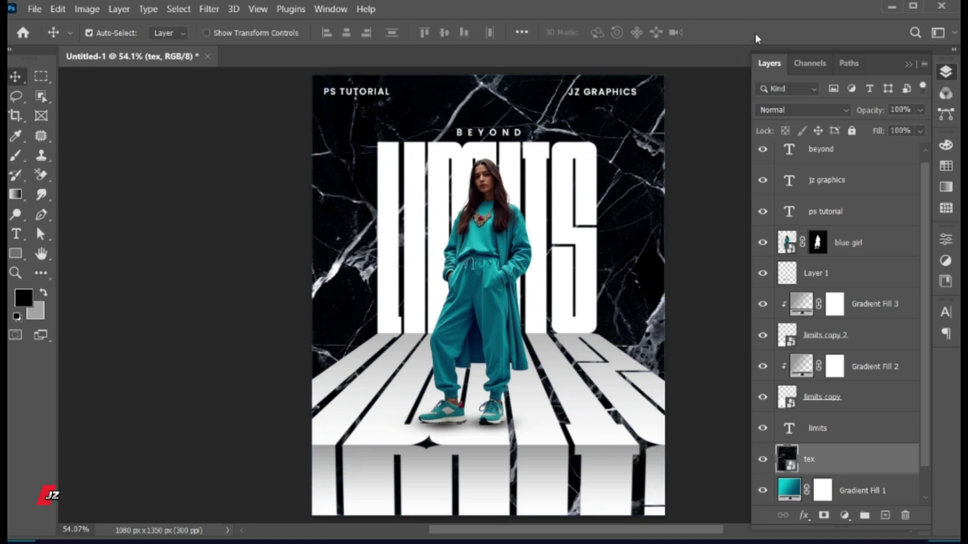
# Step: Set the tex layer to Screen blend mode at 65% opacity
pyautogui.click(791, 111)
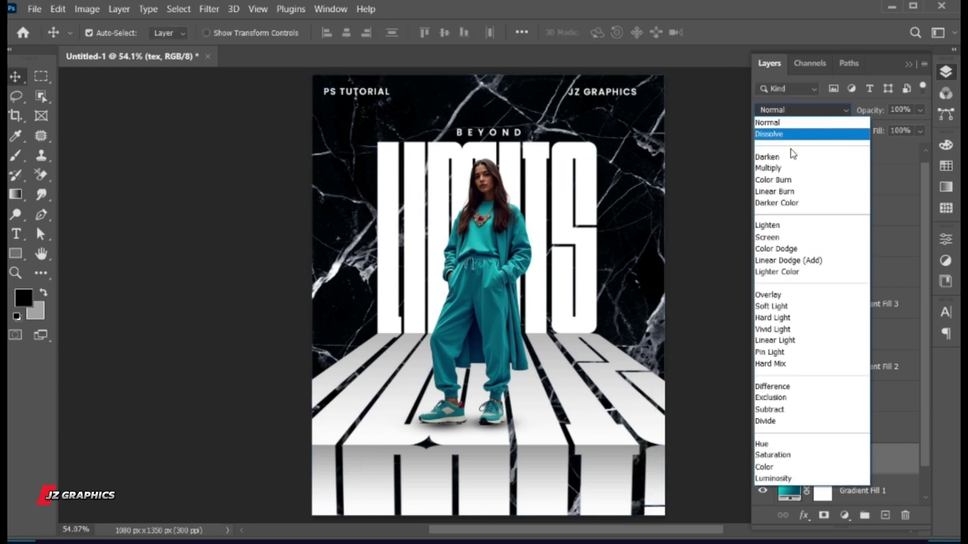
pyautogui.click(793, 238)
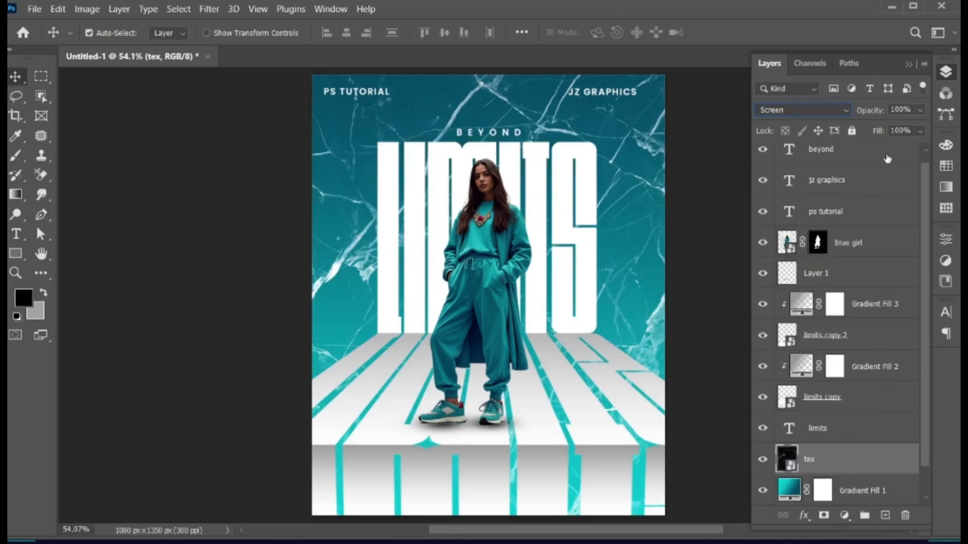
pyautogui.moveTo(911, 110); pyautogui.dragTo(881, 109)
pyautogui.write('65')
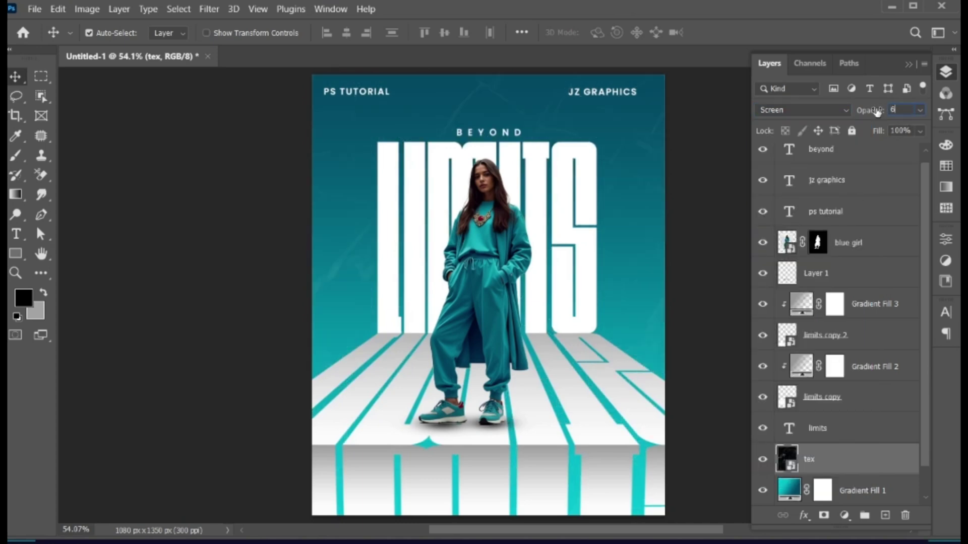
pyautogui.click(910, 64)
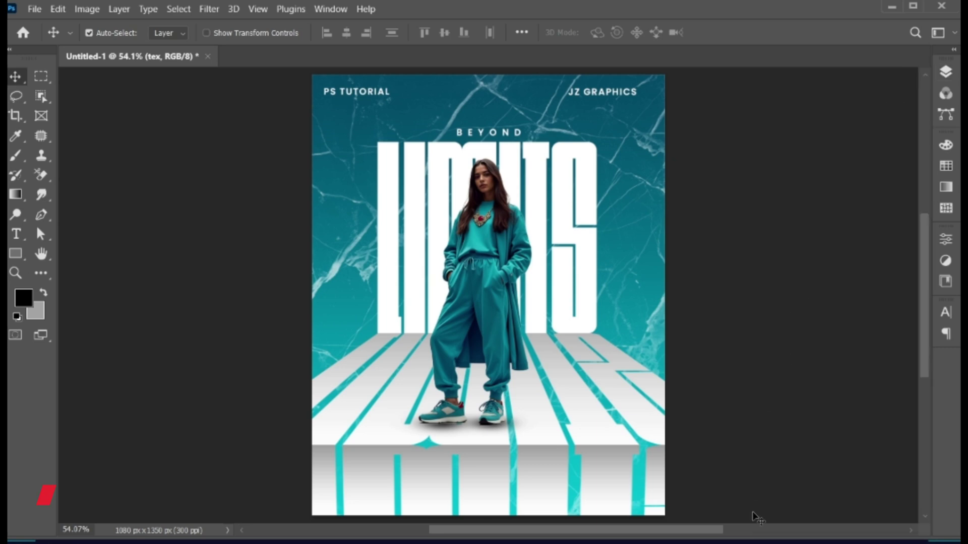